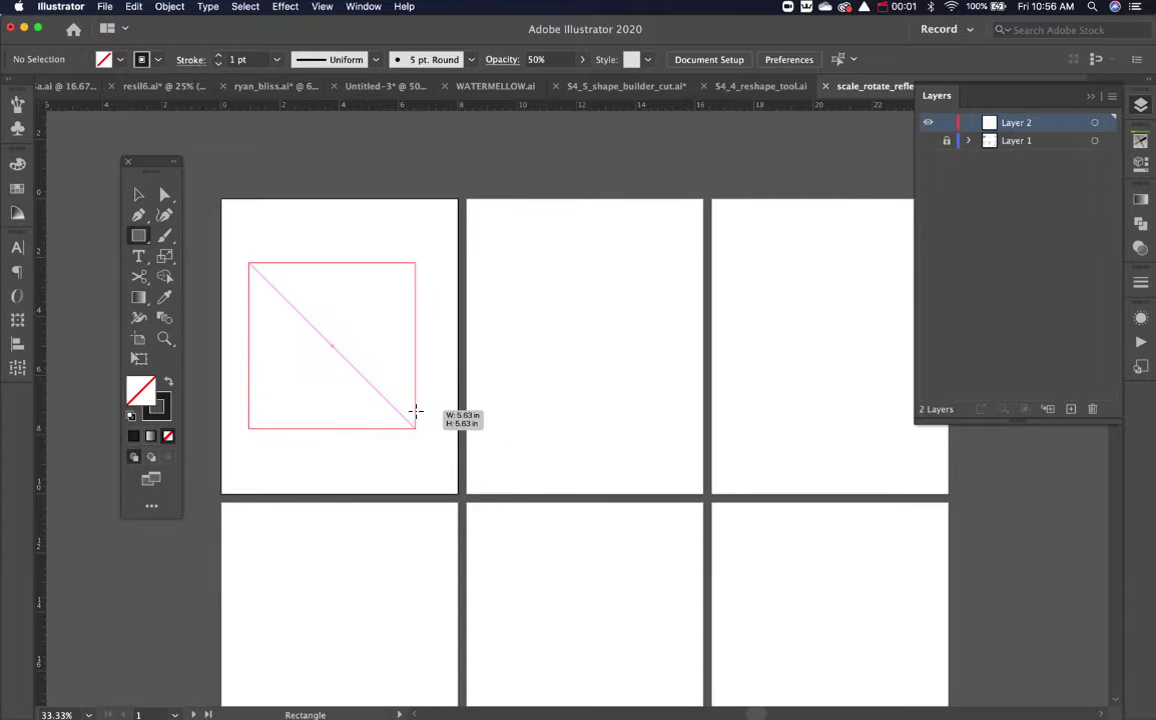
Step: Give the new square a solid black fill and clear the selection
{"action": "key", "text": "shift+x"}
{"action": "key", "text": "super+shift+a"}
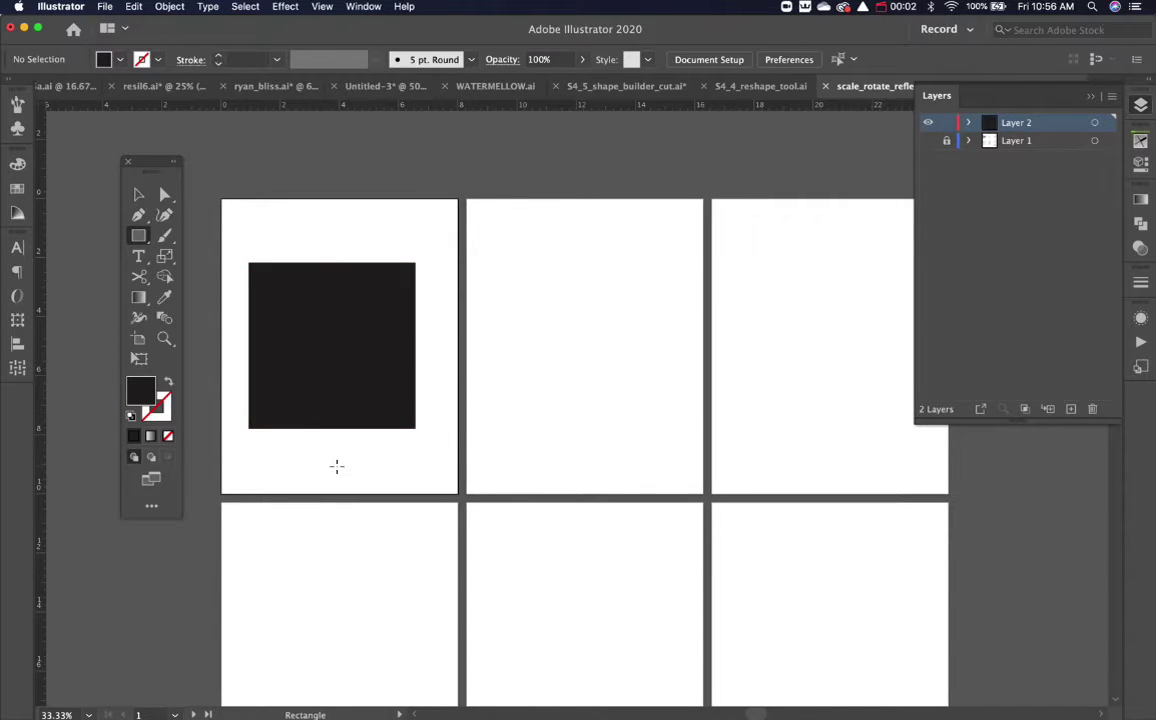
{"action": "key", "text": "v"}
{"action": "scroll", "coordinate": [276, 426], "scroll_direction": "up", "scroll_amount": 2}
{"action": "scroll", "coordinate": [276, 426], "scroll_direction": "left", "scroll_amount": 2}
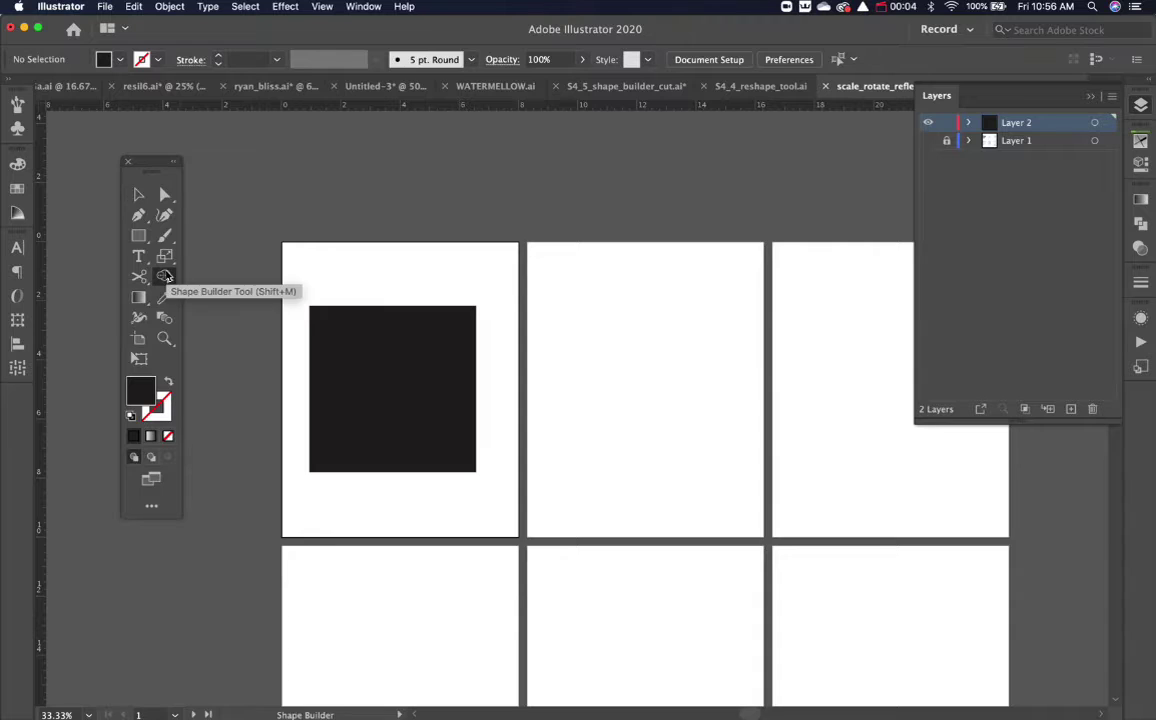
Step: Tear off the Rotate/Scale/Reflect tool group into a floating panel and zoom to 66.67%
{"action": "left_click", "coordinate": [165, 256]}
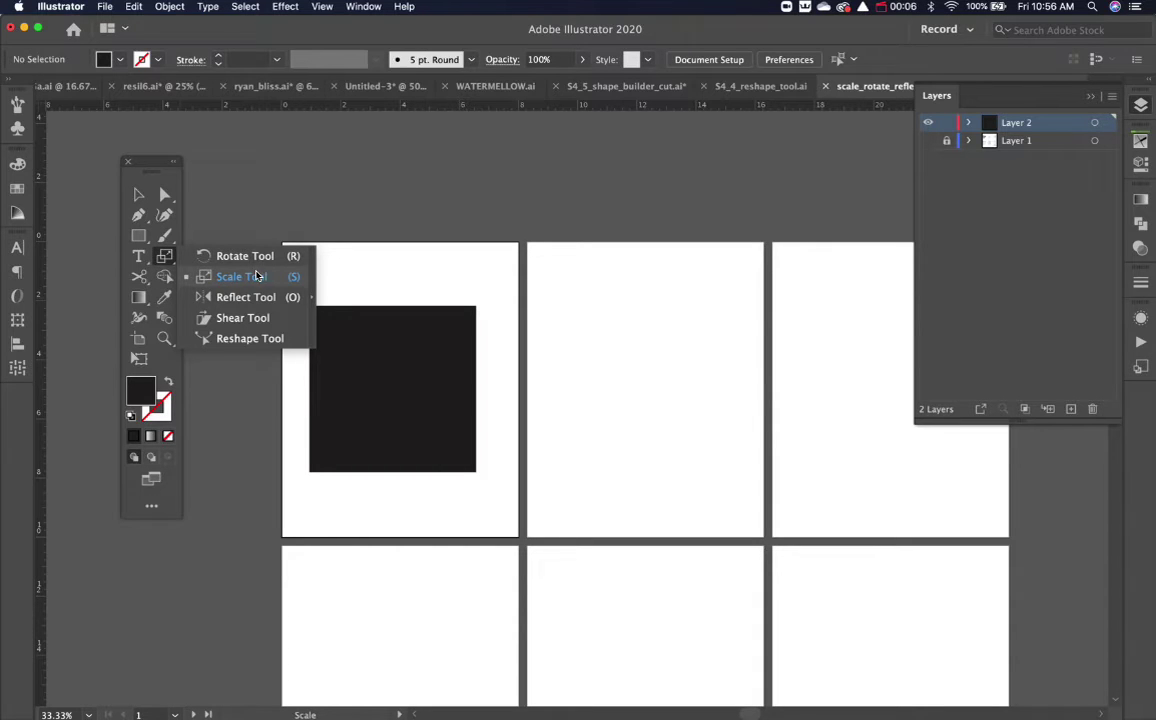
{"action": "left_click", "coordinate": [311, 297]}
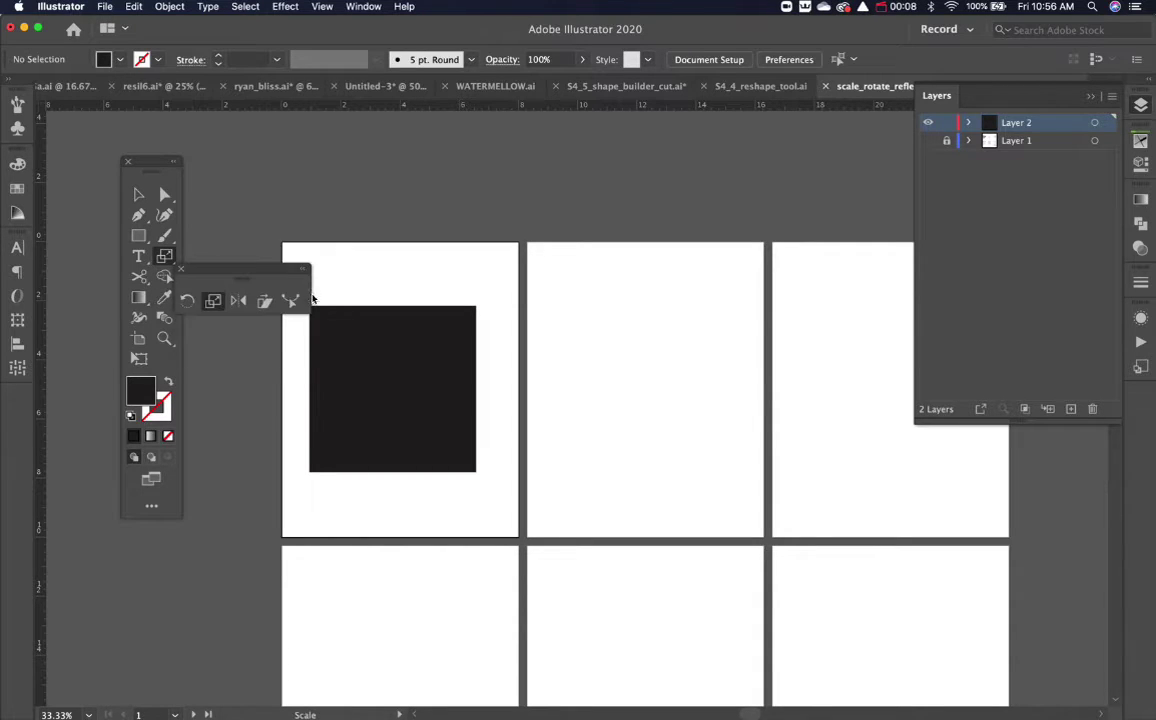
{"action": "left_click_drag", "start_coordinate": [264, 272], "coordinate": [434, 177]}
{"action": "key", "text": "super+equal"}
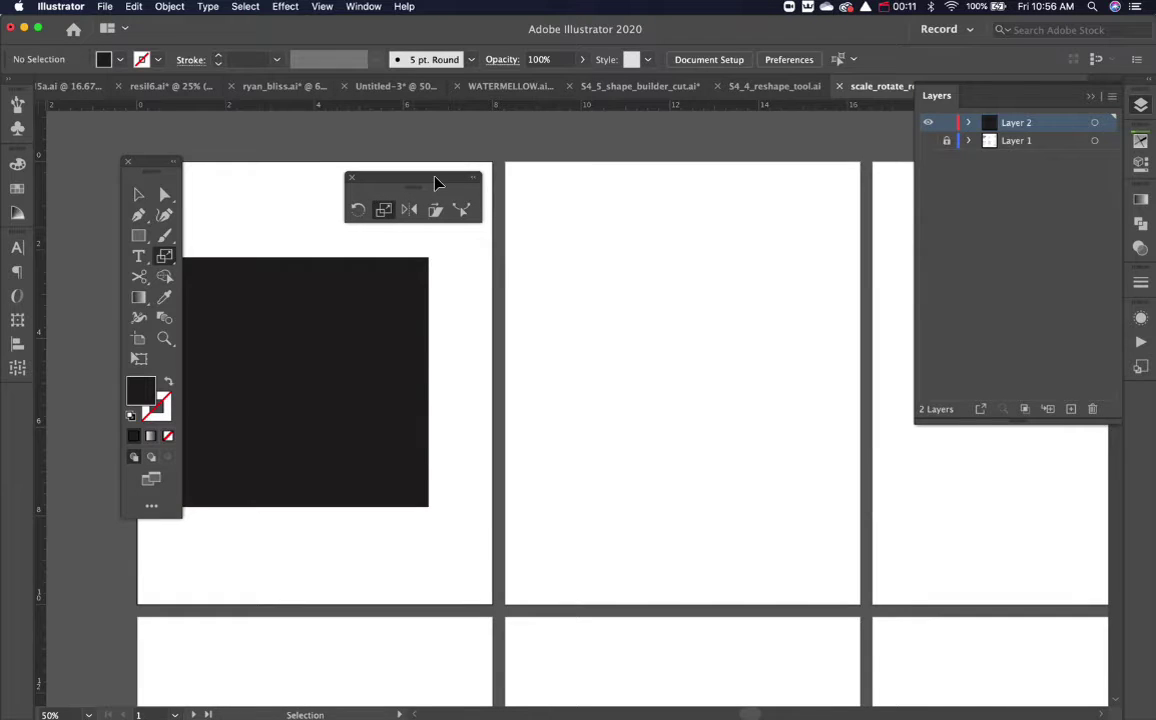
{"action": "scroll", "coordinate": [563, 323], "scroll_direction": "left", "scroll_amount": 5}
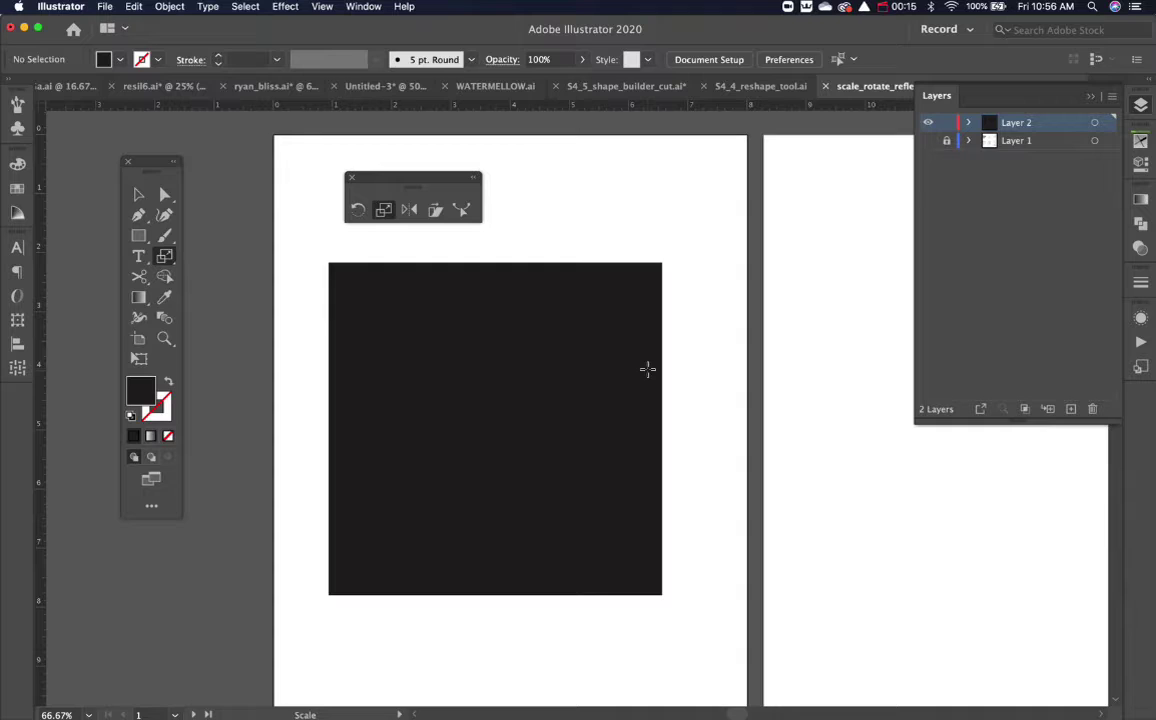
{"action": "key", "text": "v"}
{"action": "left_click", "coordinate": [646, 379]}
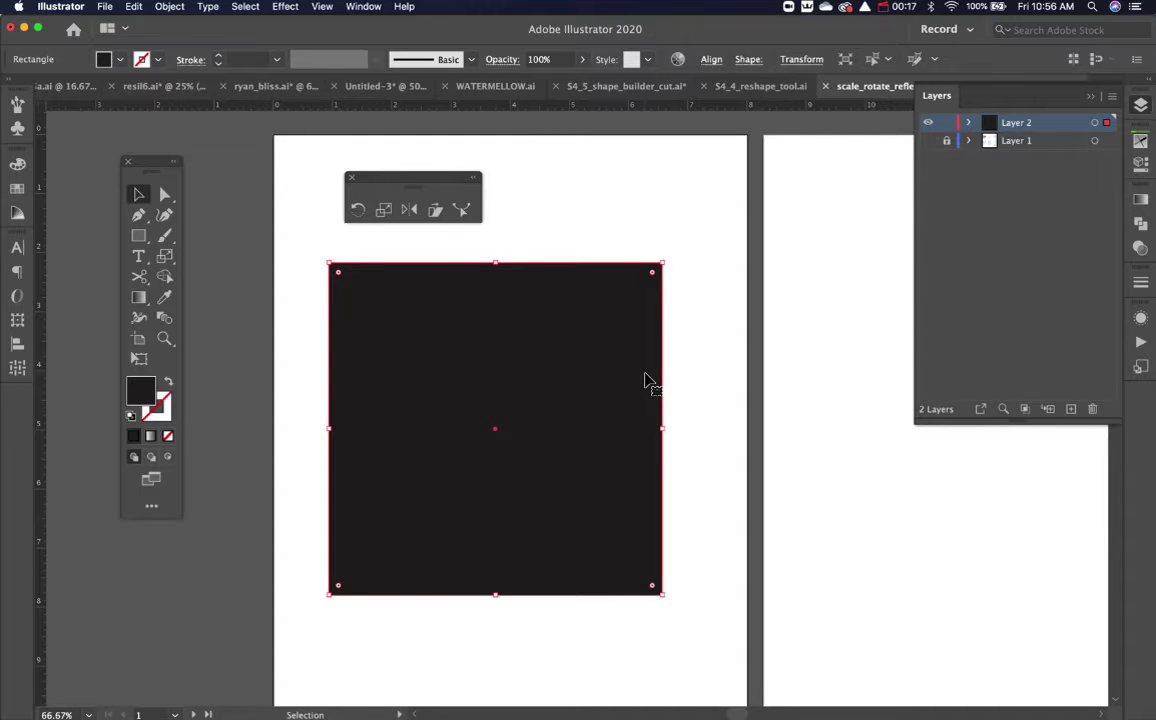
{"action": "left_click", "coordinate": [357, 210]}
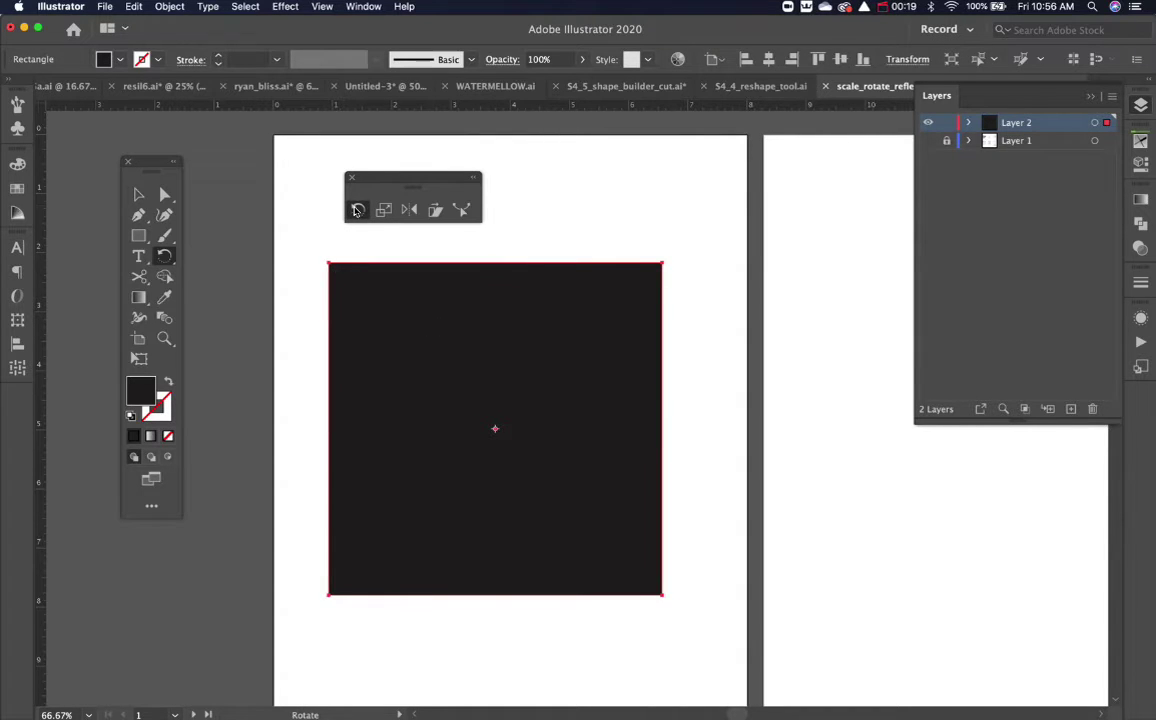
{"action": "left_click_drag", "start_coordinate": [689, 405], "coordinate": [647, 456]}
{"action": "key", "text": "super+z"}
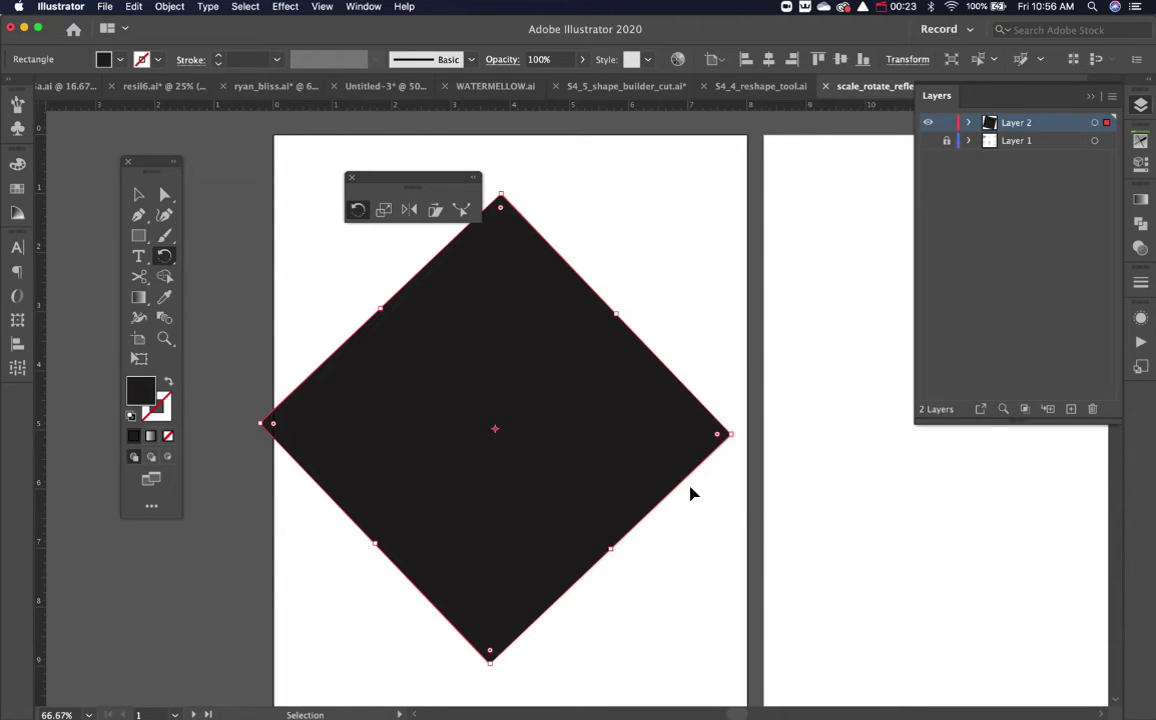
{"action": "key", "text": "super+z"}
{"action": "left_click_drag", "start_coordinate": [668, 325], "coordinate": [627, 194]}
{"action": "key", "text": "super+z"}
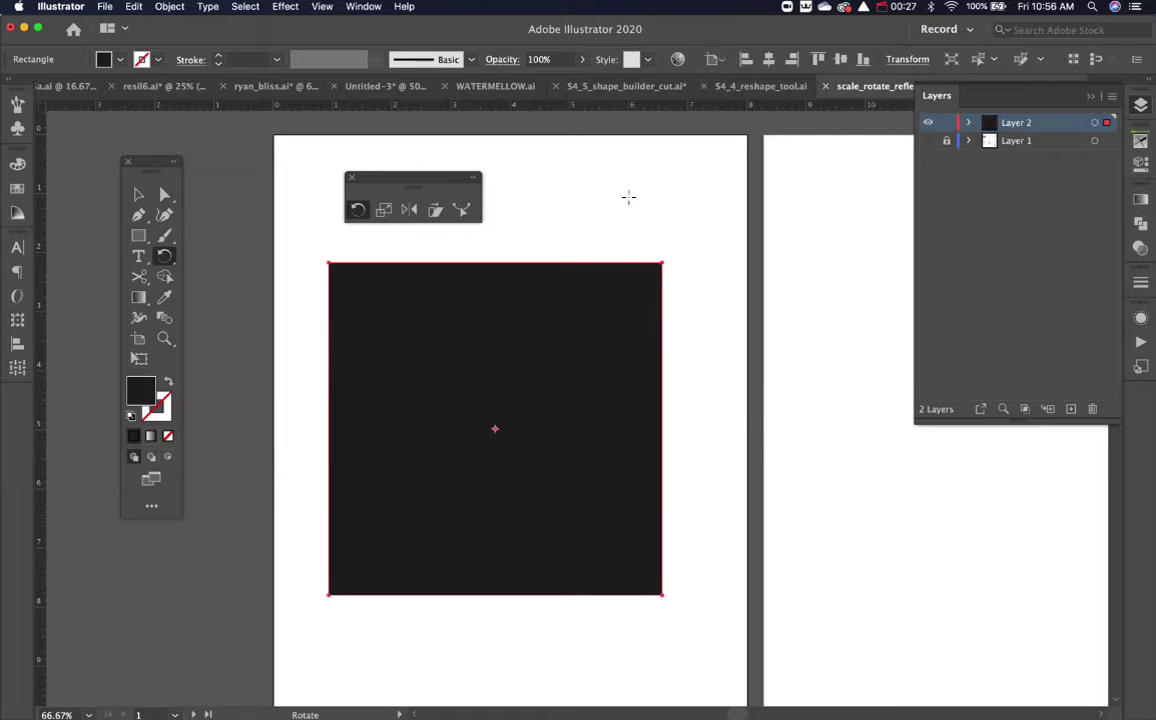
{"action": "left_click_drag", "start_coordinate": [686, 286], "coordinate": [615, 171]}
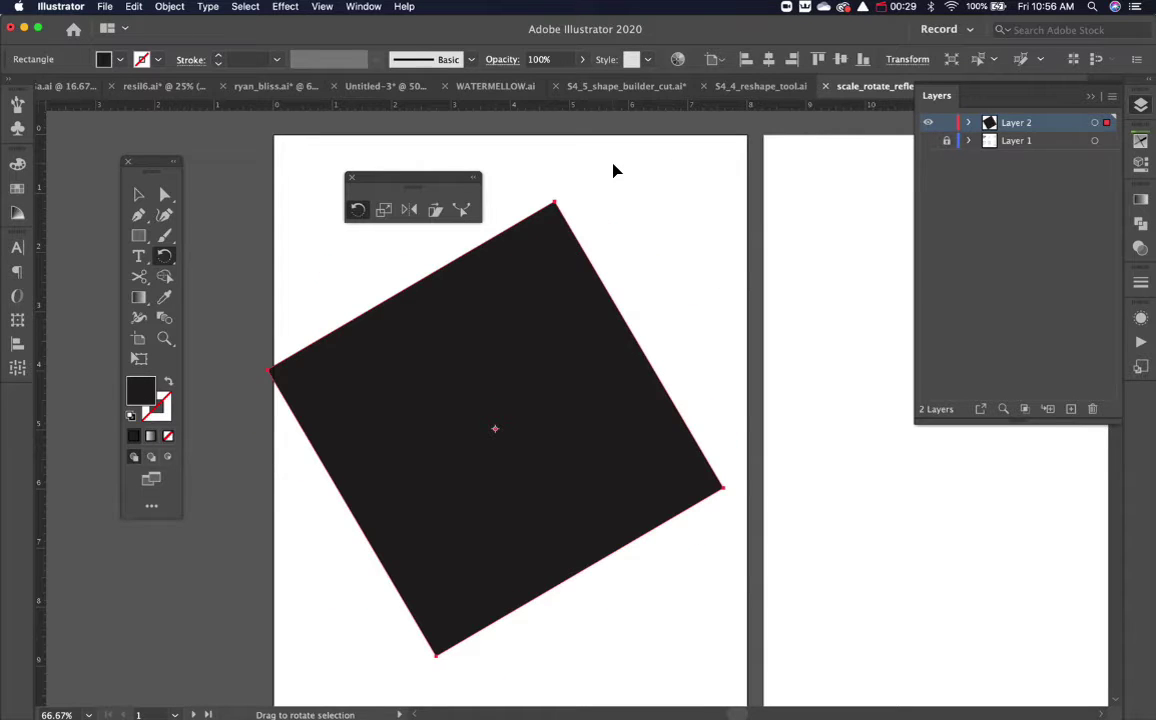
{"action": "key", "text": "super+z"}
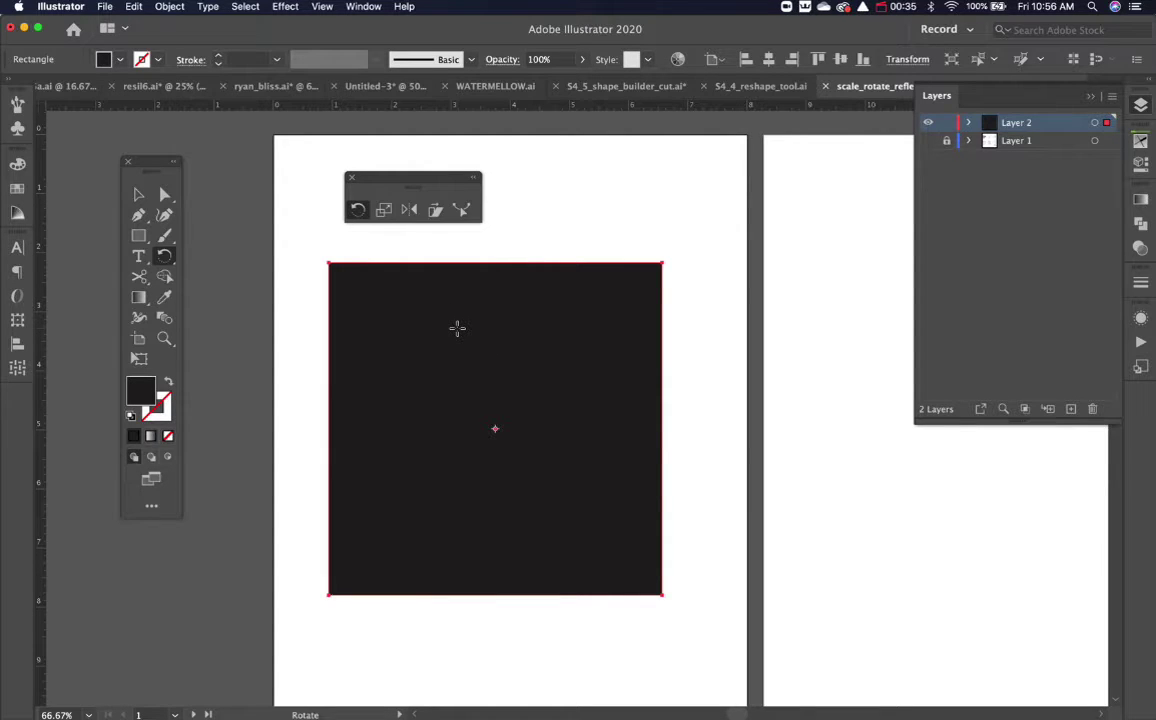
{"action": "key", "text": "super+minus"}
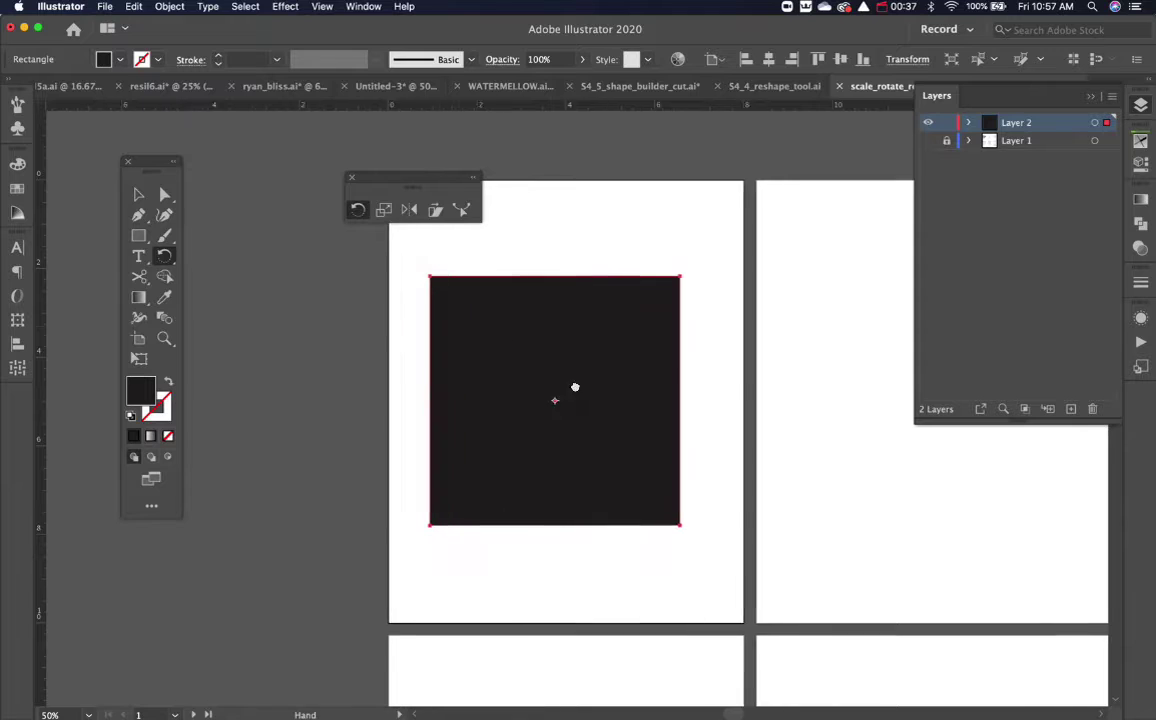
{"action": "left_click_drag", "start_coordinate": [575, 387], "coordinate": [462, 396]}
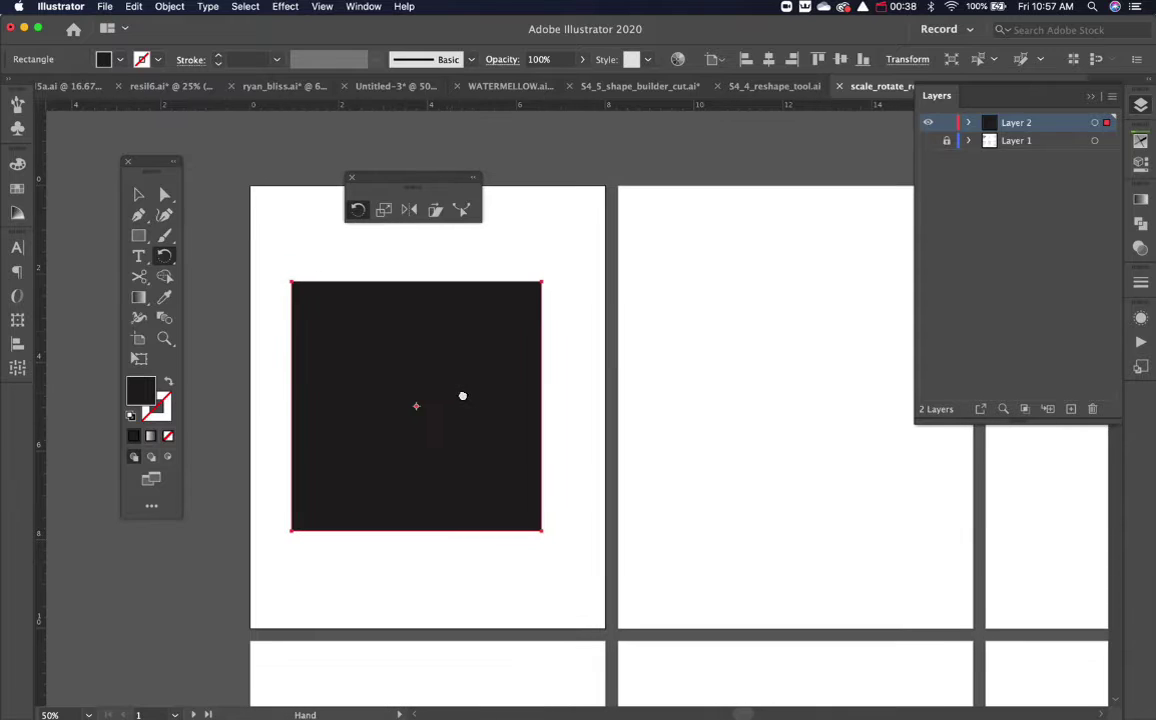
{"action": "left_click", "coordinate": [541, 531], "text": "alt"}
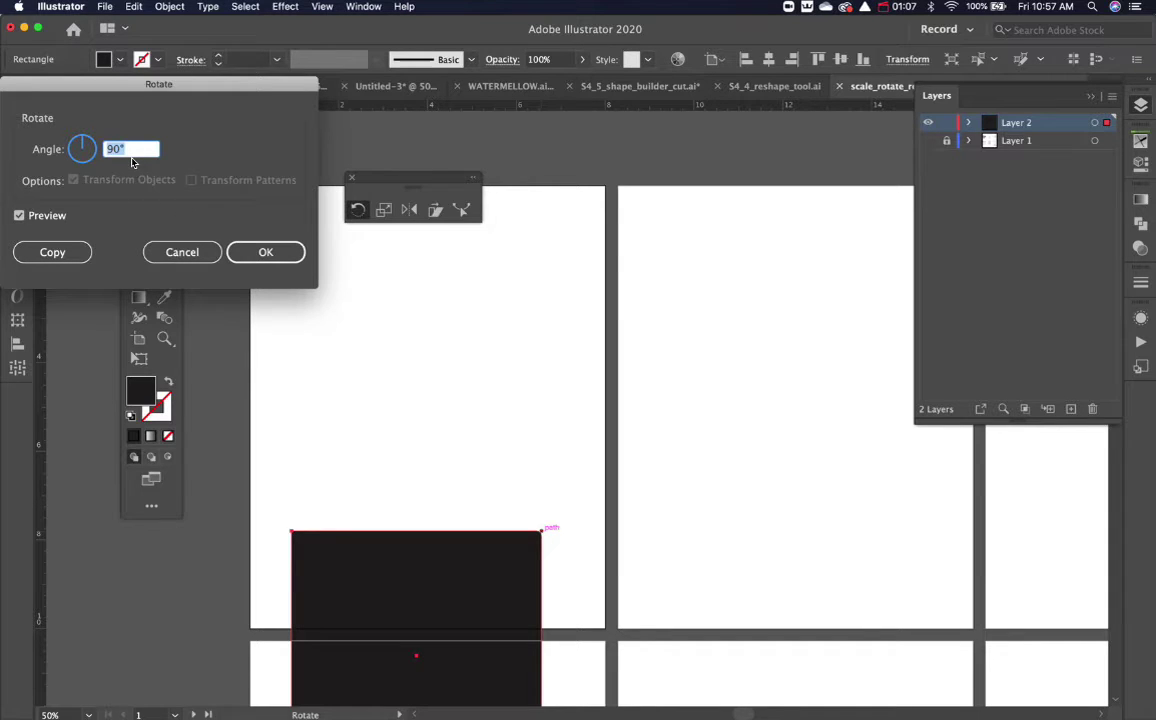
{"action": "type", "text": "45"}
{"action": "left_click", "coordinate": [19, 216]}
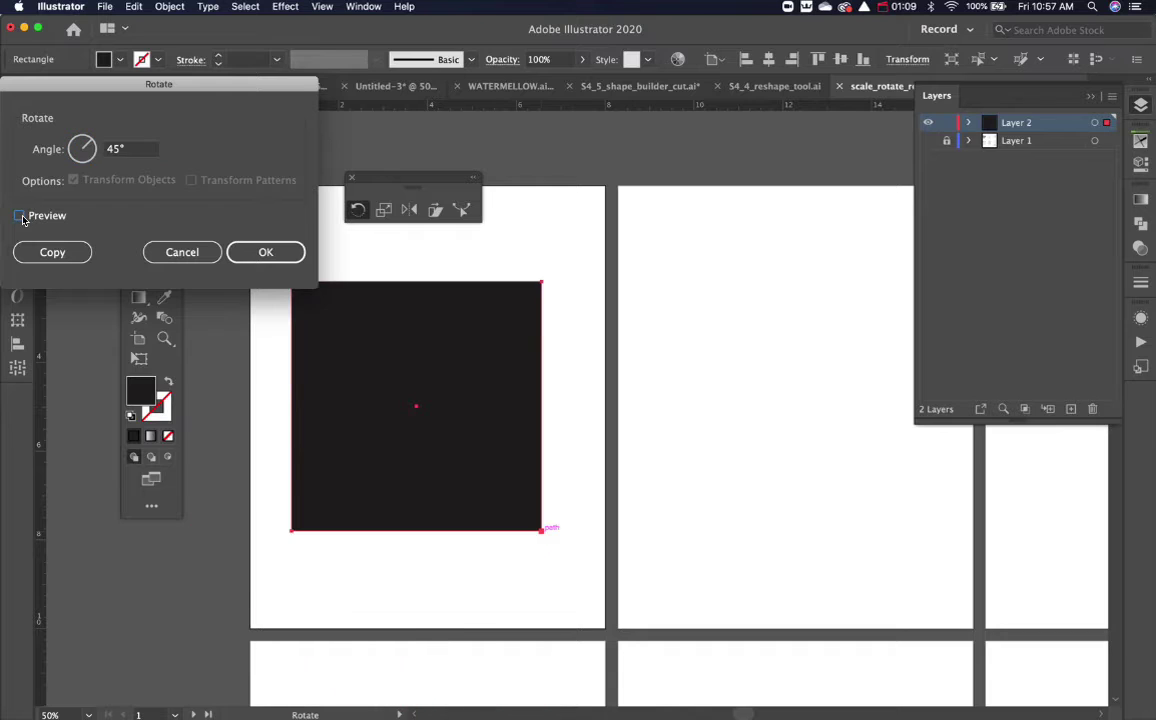
{"action": "left_click", "coordinate": [21, 217]}
{"action": "left_click", "coordinate": [21, 217]}
{"action": "left_click", "coordinate": [21, 217]}
{"action": "left_click", "coordinate": [21, 217]}
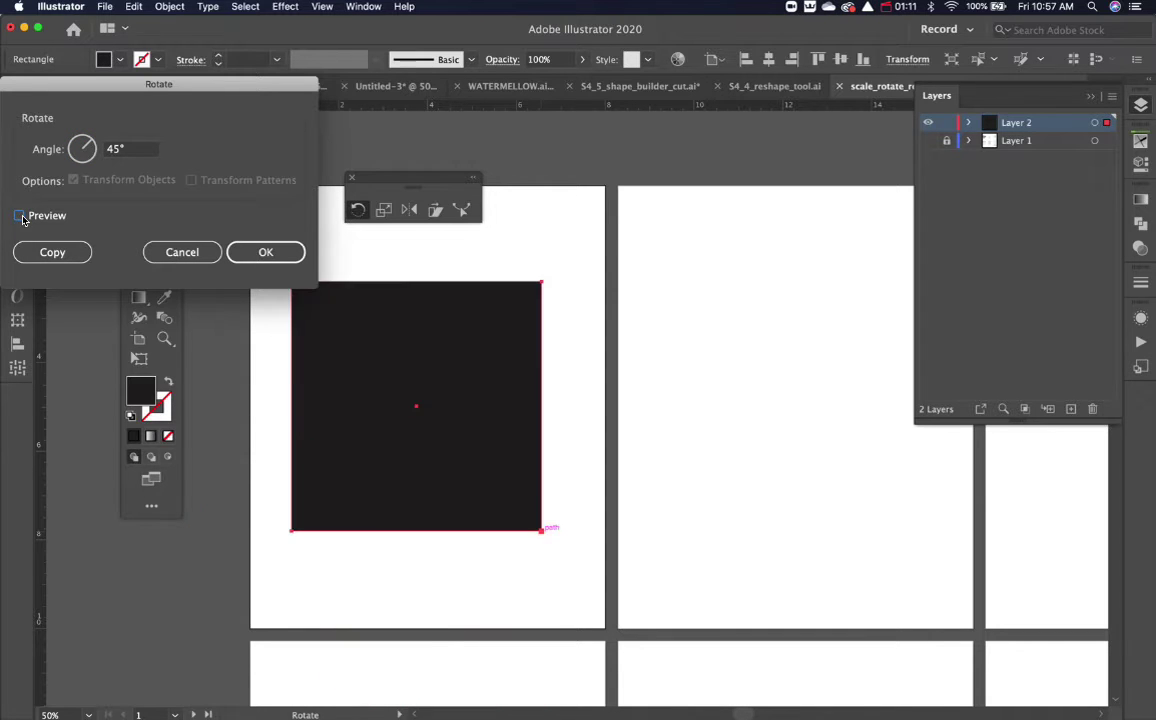
{"action": "left_click", "coordinate": [20, 216]}
{"action": "left_click", "coordinate": [20, 216]}
{"action": "left_click", "coordinate": [20, 216]}
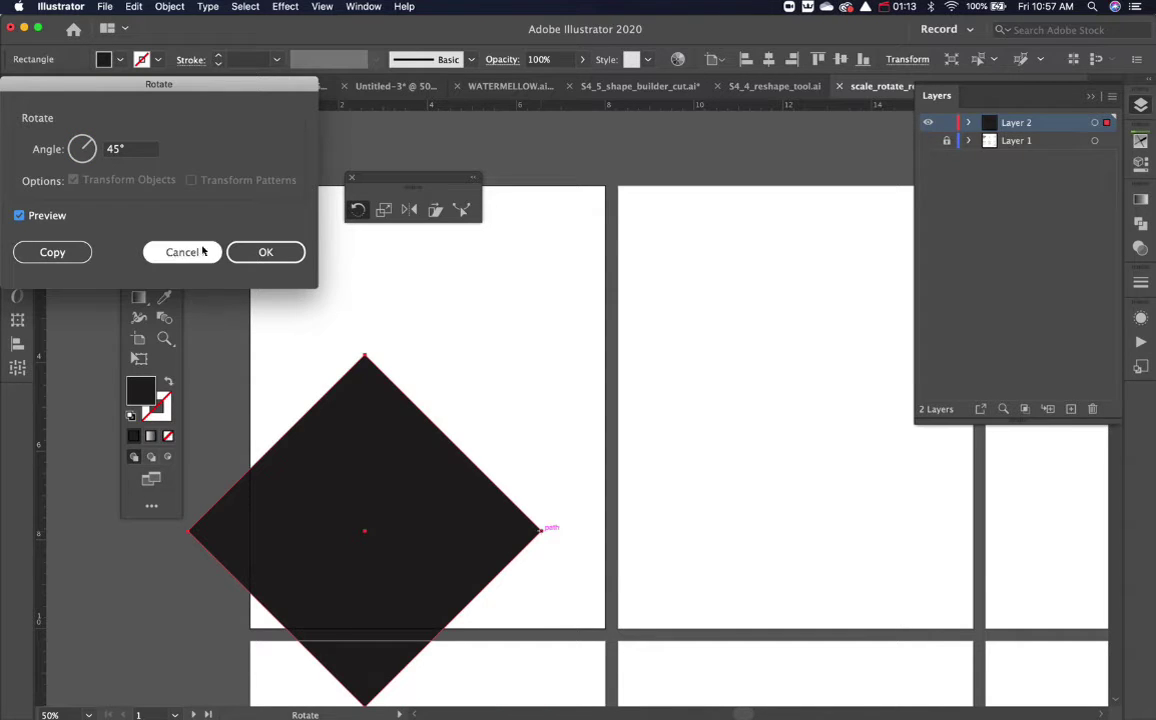
{"action": "left_click", "coordinate": [264, 253]}
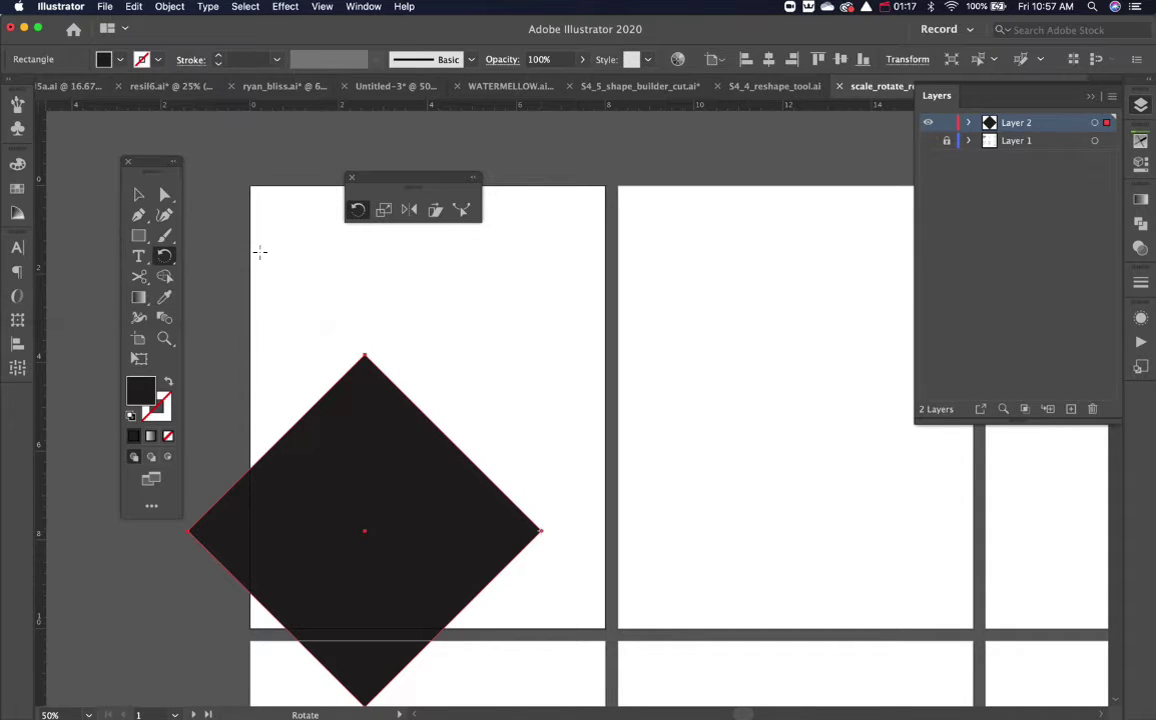
{"action": "key", "text": "super+z"}
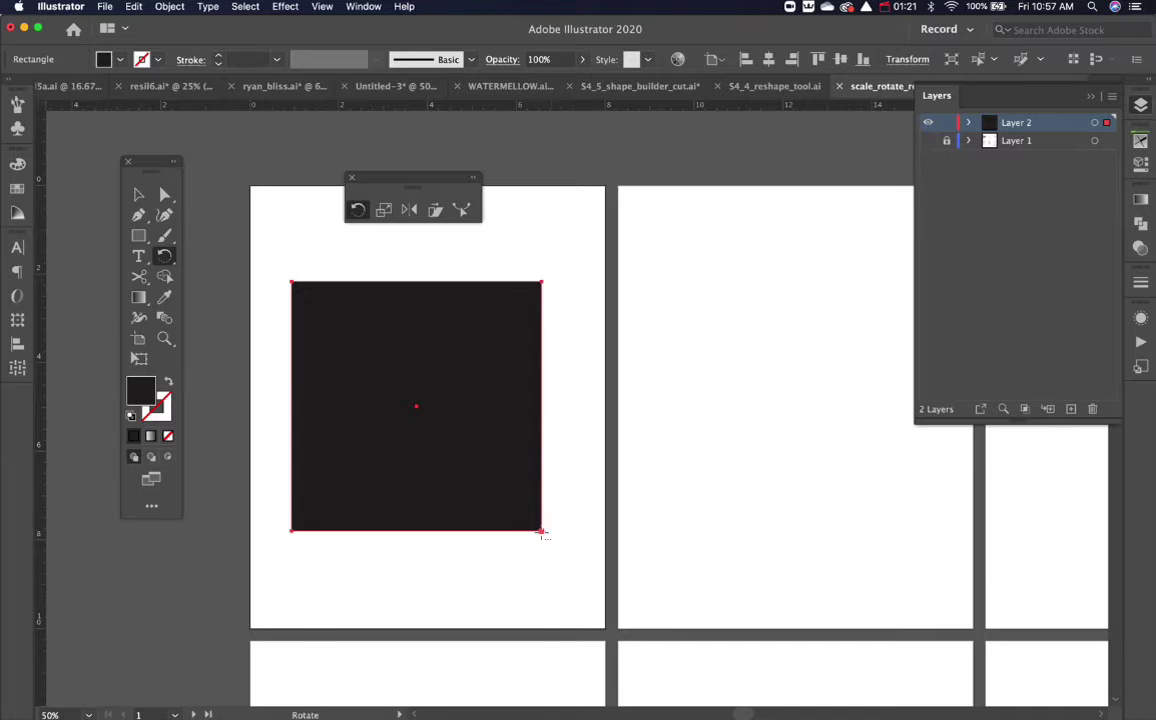
{"action": "left_click", "coordinate": [541, 530], "text": "alt"}
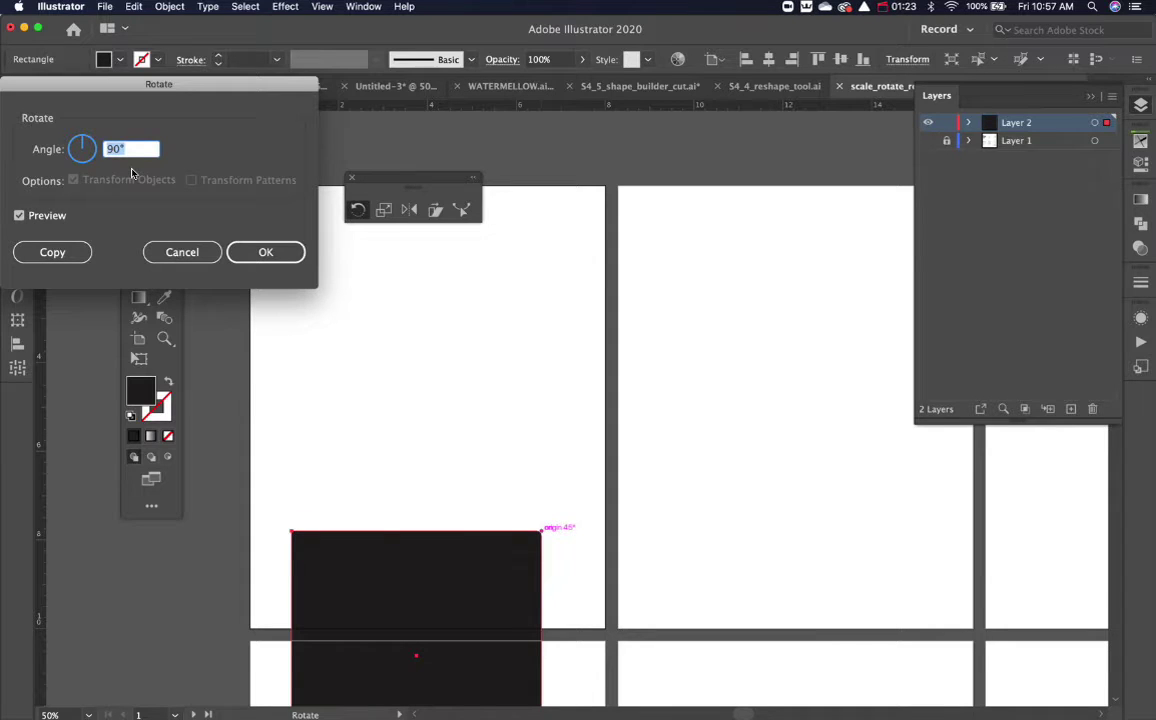
{"action": "type", "text": "45"}
{"action": "left_click", "coordinate": [54, 251]}
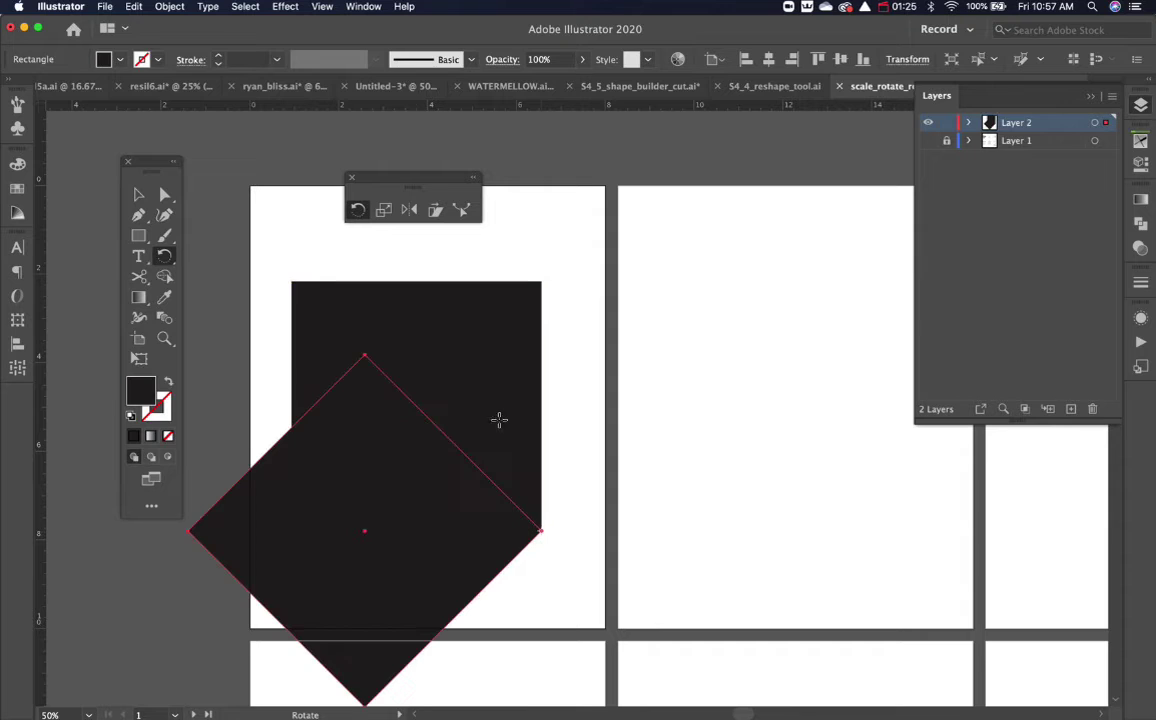
{"action": "key", "text": "v"}
{"action": "left_click", "coordinate": [615, 441]}
{"action": "left_click_drag", "start_coordinate": [615, 441], "coordinate": [426, 534]}
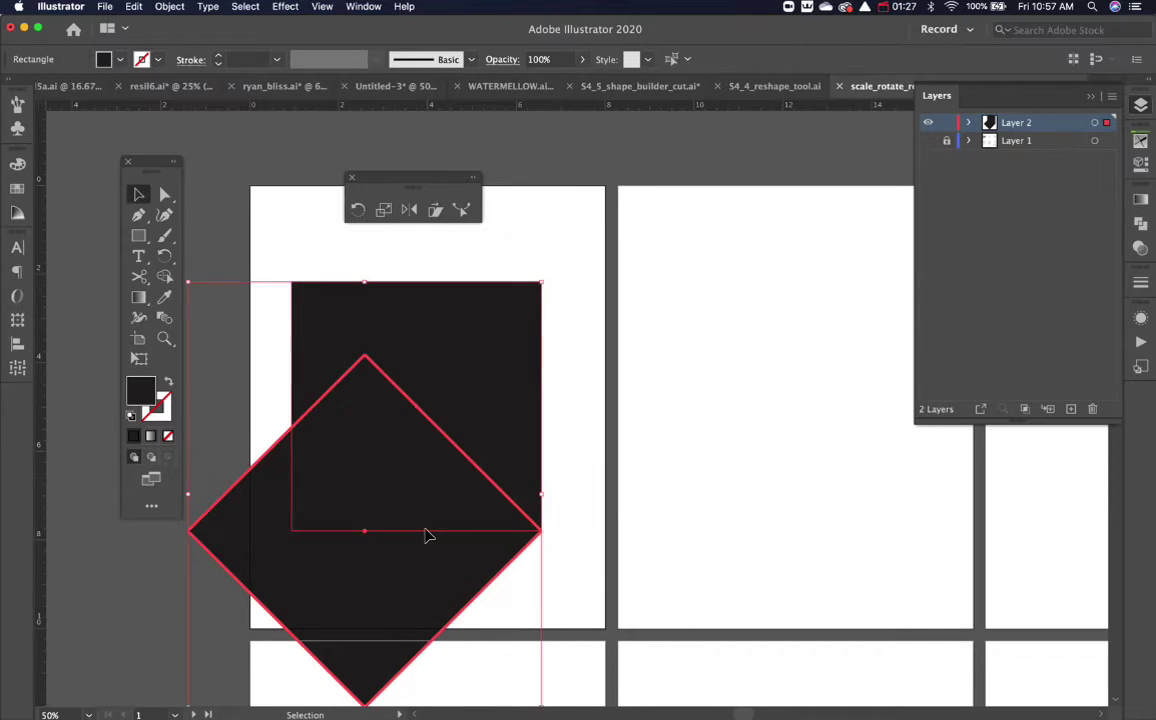
{"action": "key", "text": "shift+x"}
{"action": "left_click", "coordinate": [629, 501]}
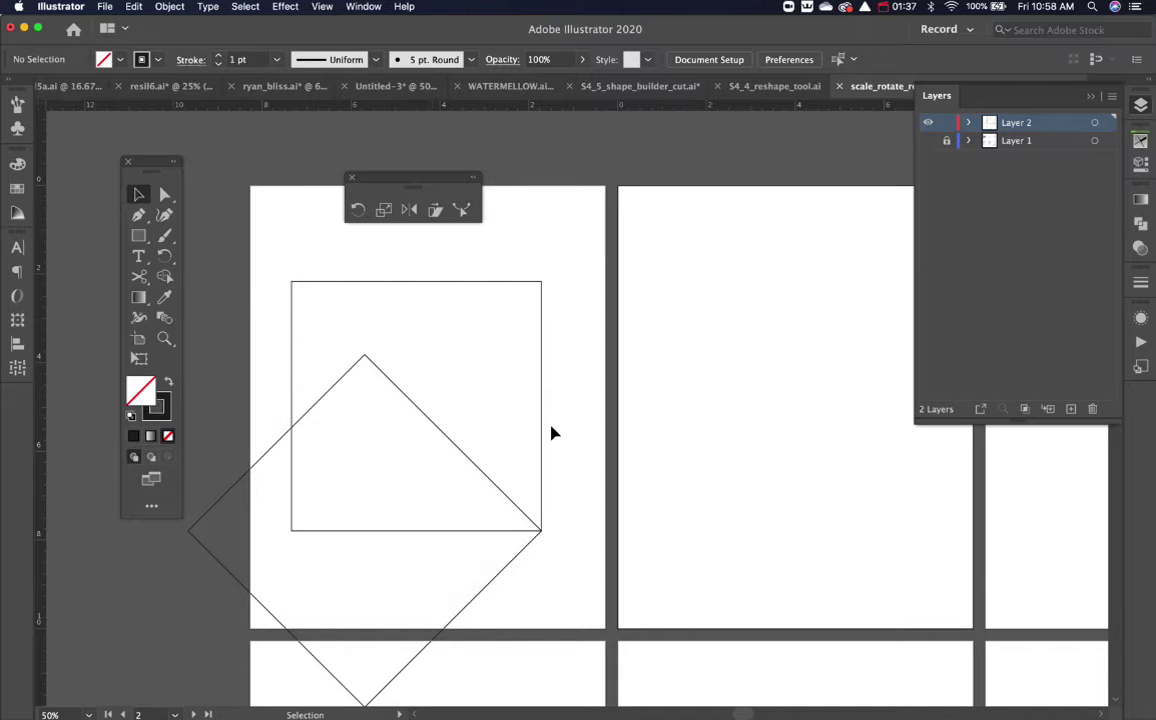
{"action": "key", "text": "a"}
{"action": "key", "text": "super+a"}
{"action": "key", "text": "shift+x"}
{"action": "key", "text": "super+z"}
{"action": "key", "text": "v"}
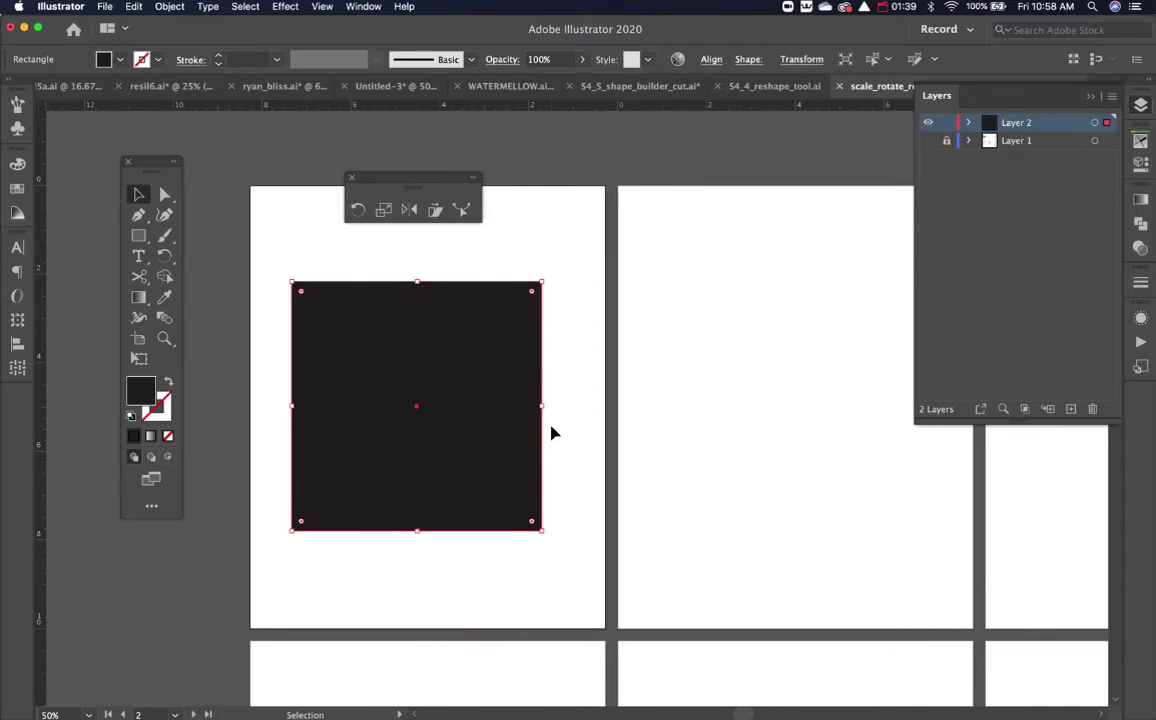
{"action": "left_click", "coordinate": [359, 211]}
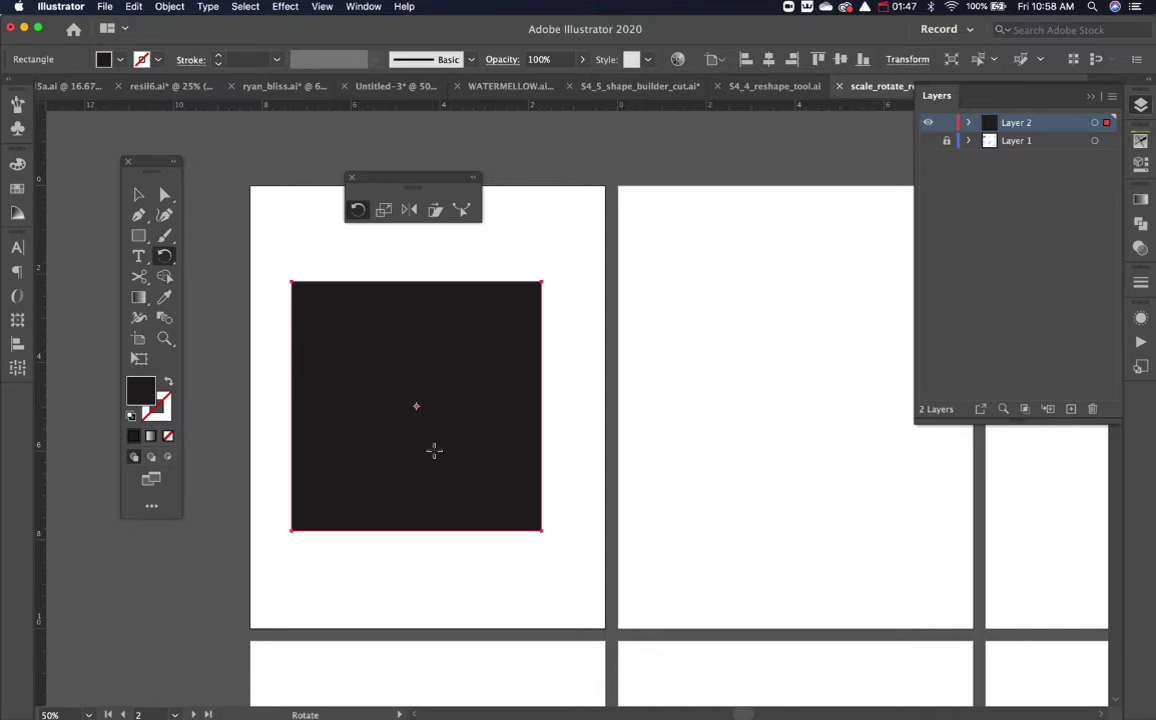
Step: Rotate a copy of the square 45° around its bottom-right corner to form a black diamond
{"action": "left_click", "coordinate": [541, 532]}
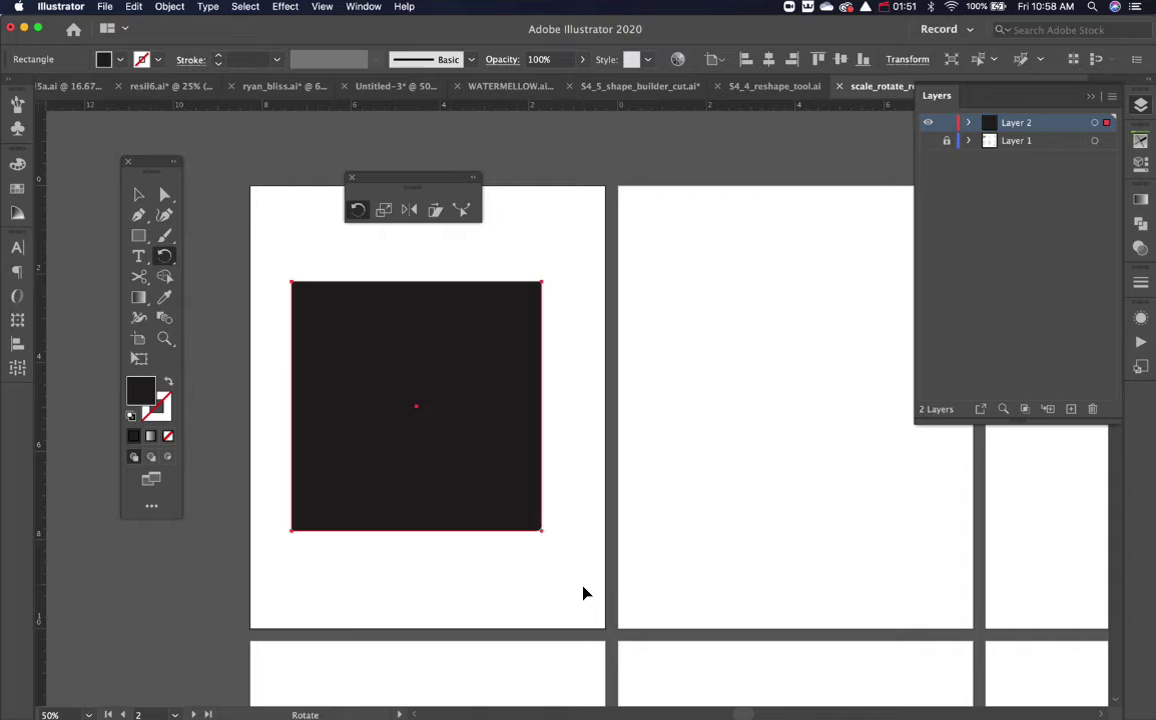
{"action": "left_click_drag", "start_coordinate": [583, 591], "coordinate": [432, 544]}
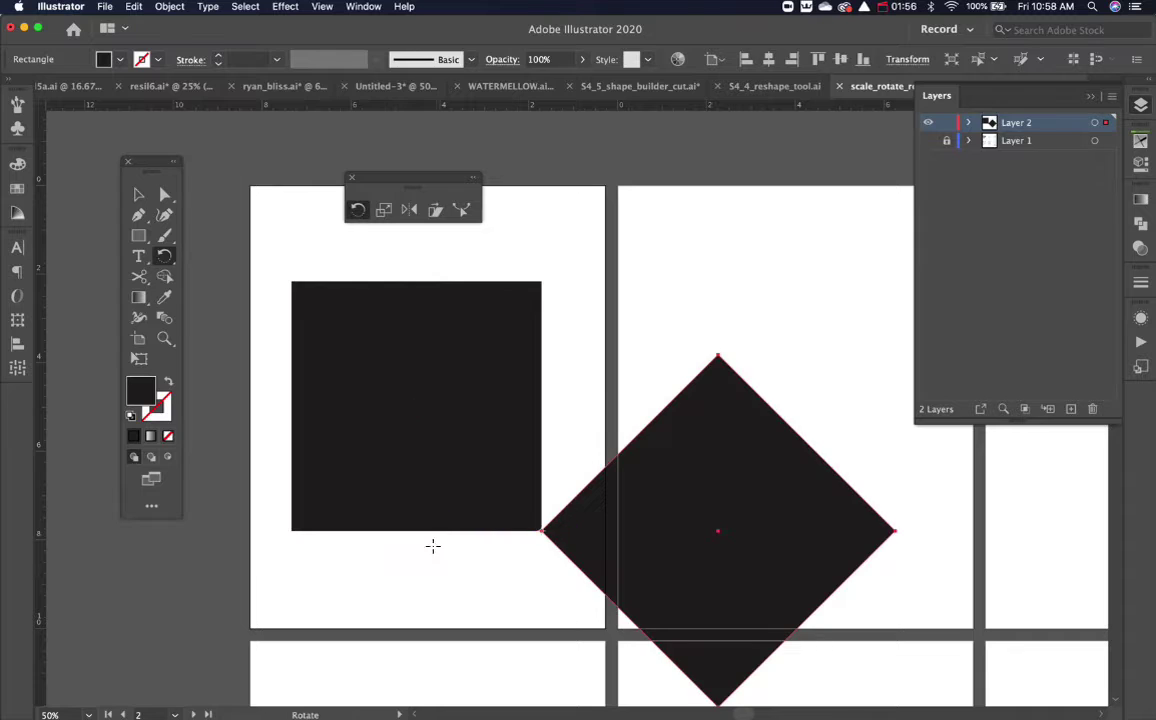
{"action": "key", "text": "super+shift+a"}
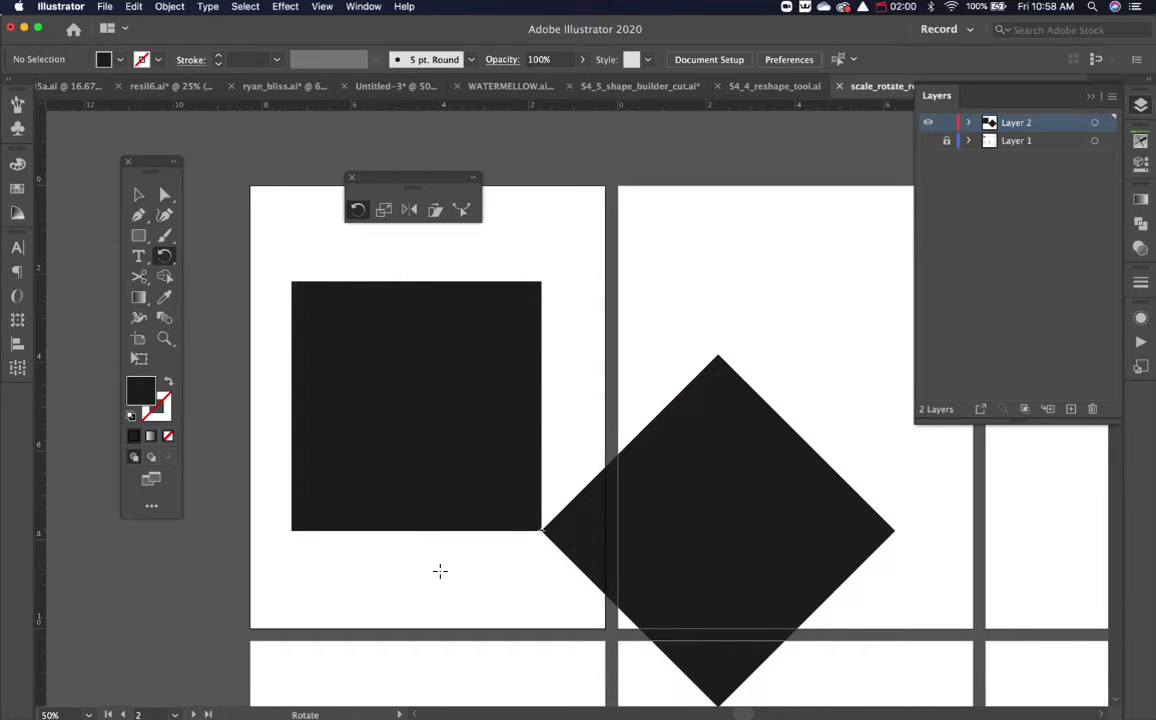
Step: Select and delete the black square and diamond
{"action": "key", "text": "v"}
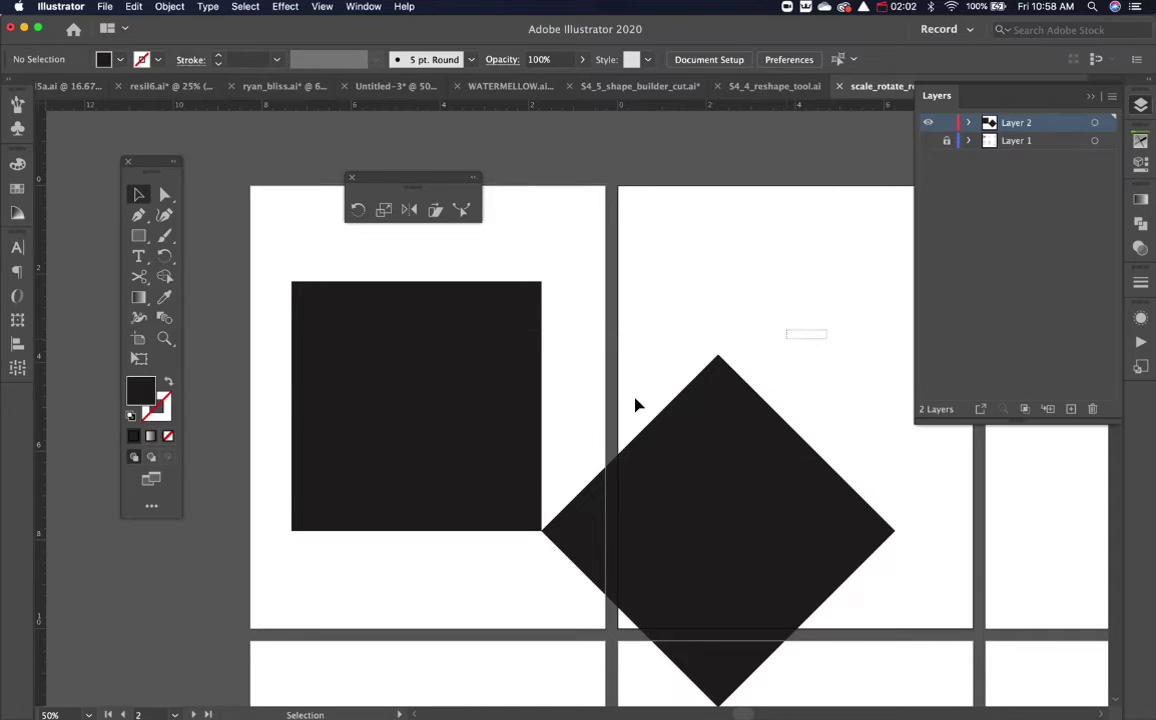
{"action": "left_click_drag", "start_coordinate": [636, 404], "coordinate": [390, 485]}
{"action": "key", "text": "Delete"}
Step: Draw a small black circle, try rotating a copy around an off-centre pivot, then undo it
{"action": "key", "text": "l"}
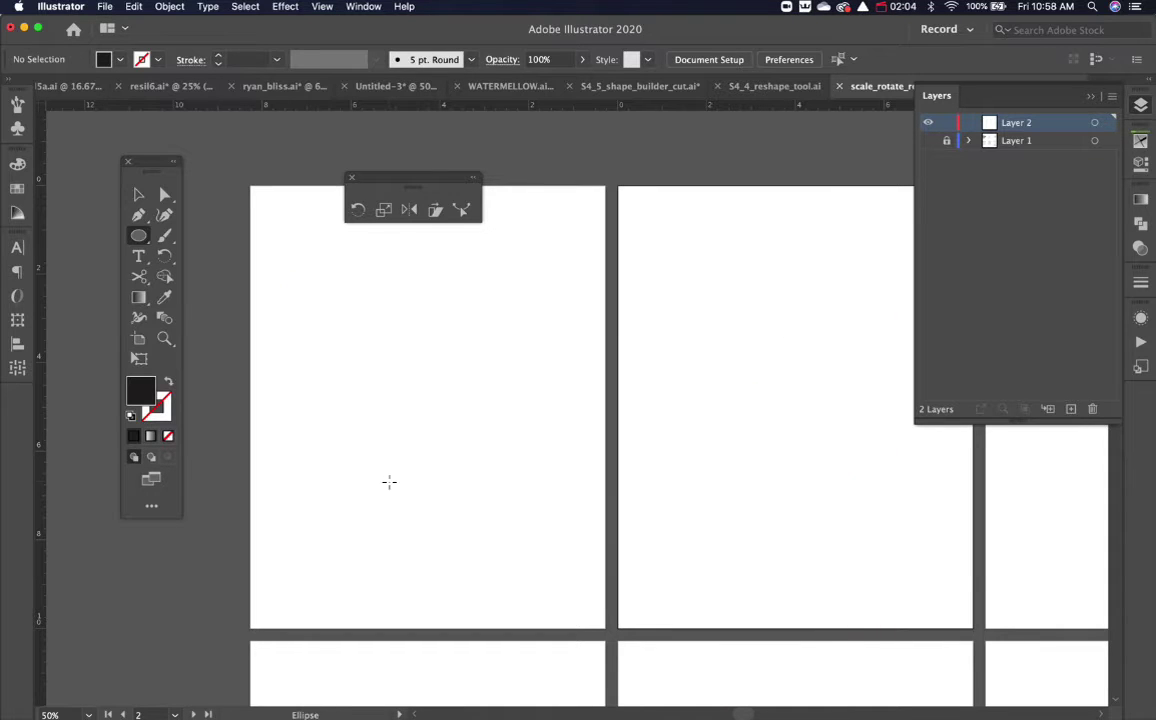
{"action": "left_click_drag", "start_coordinate": [360, 326], "coordinate": [430, 395]}
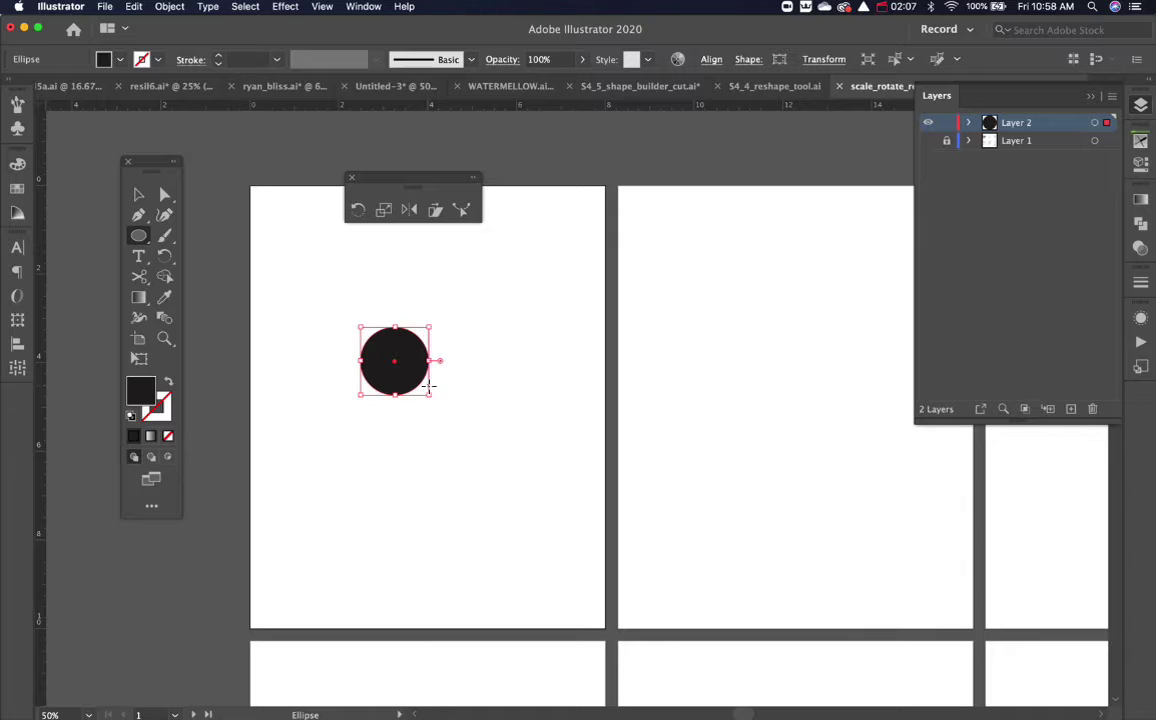
{"action": "left_click", "coordinate": [358, 211]}
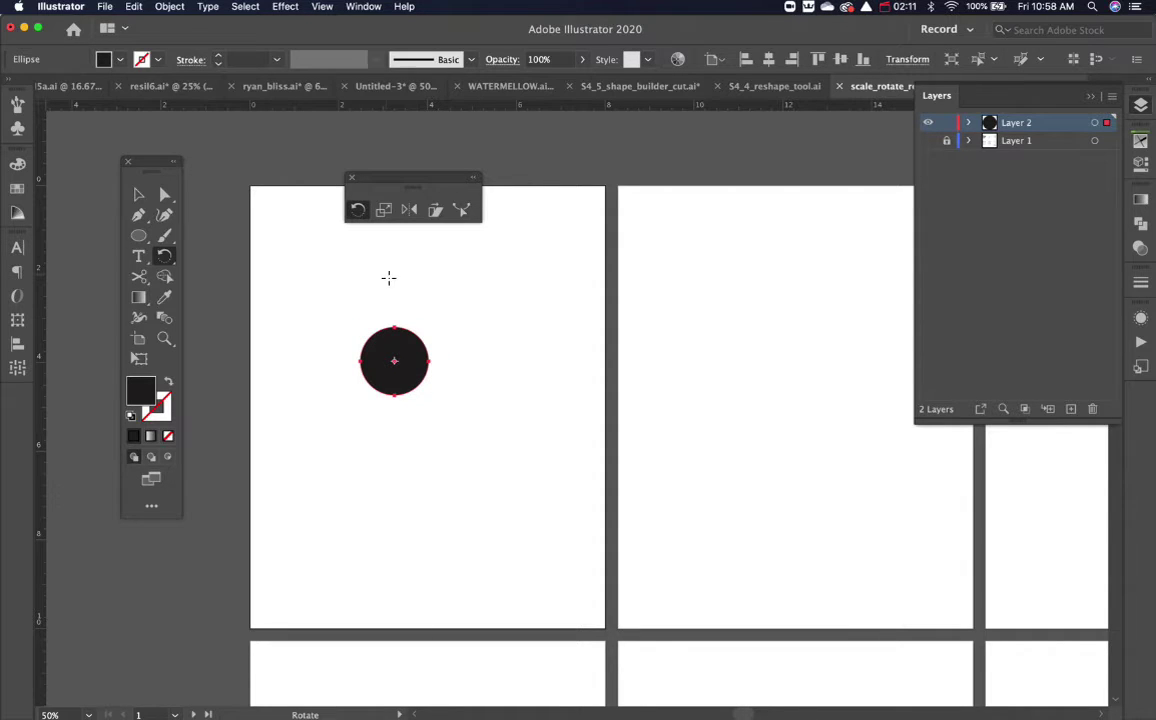
{"action": "left_click", "coordinate": [420, 387]}
{"action": "left_click_drag", "start_coordinate": [431, 423], "coordinate": [470, 462]}
{"action": "key", "text": "super+z"}
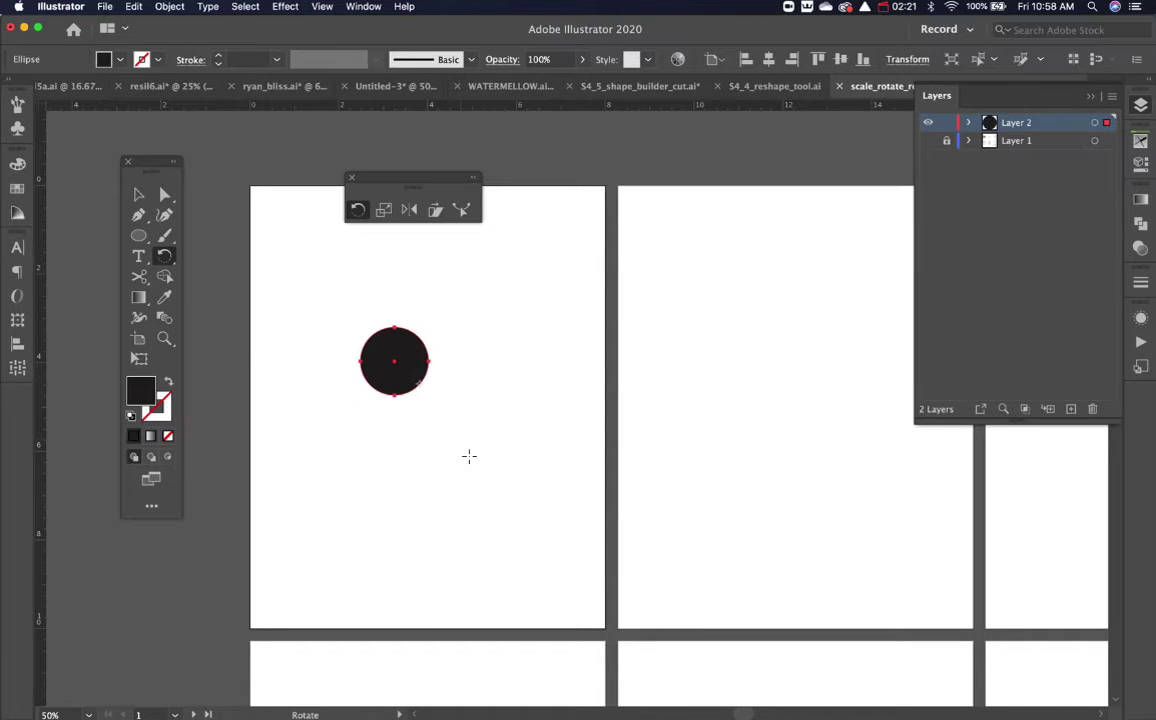
{"action": "key", "text": "super+z"}
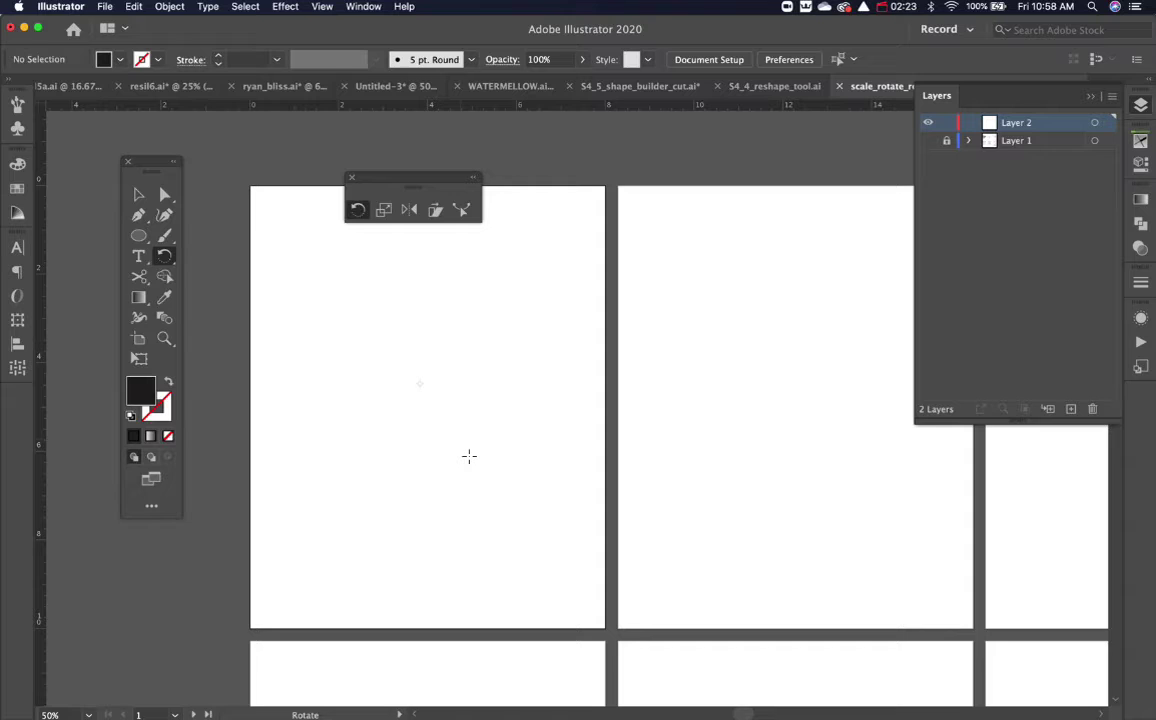
Step: Drag out a larger ellipse and discard it
{"action": "key", "text": "l"}
{"action": "left_click_drag", "start_coordinate": [300, 332], "coordinate": [454, 526]}
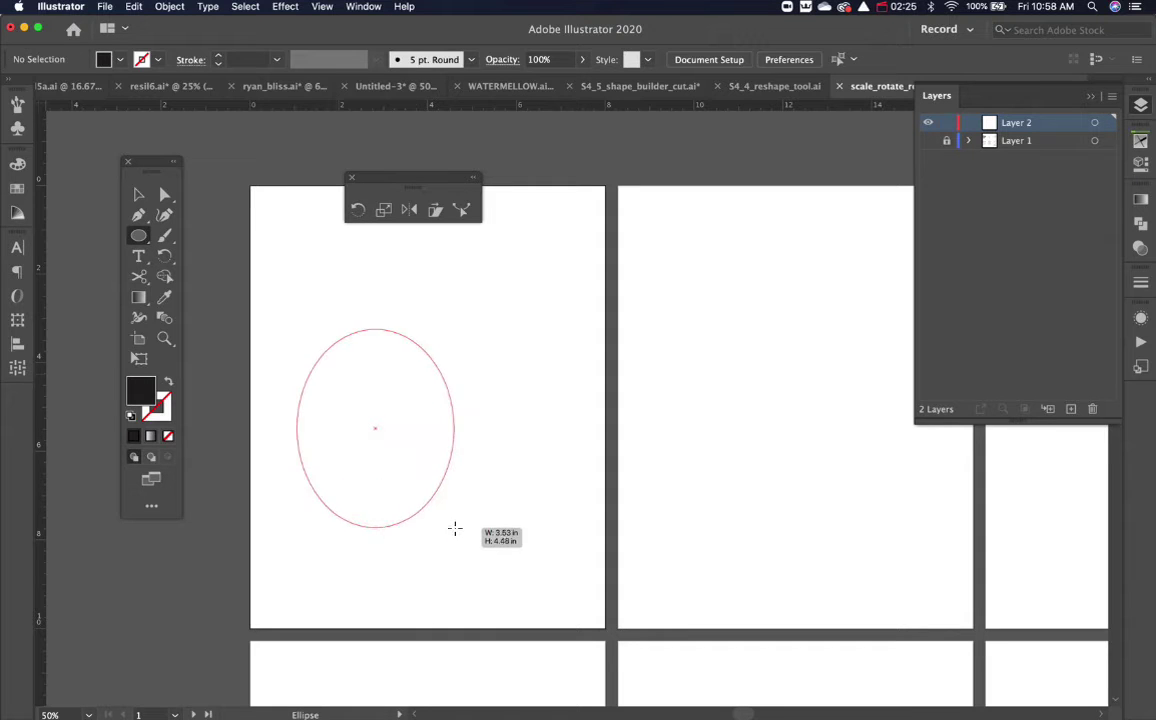
{"action": "key", "text": "Escape"}
{"action": "key", "text": "backslash"}
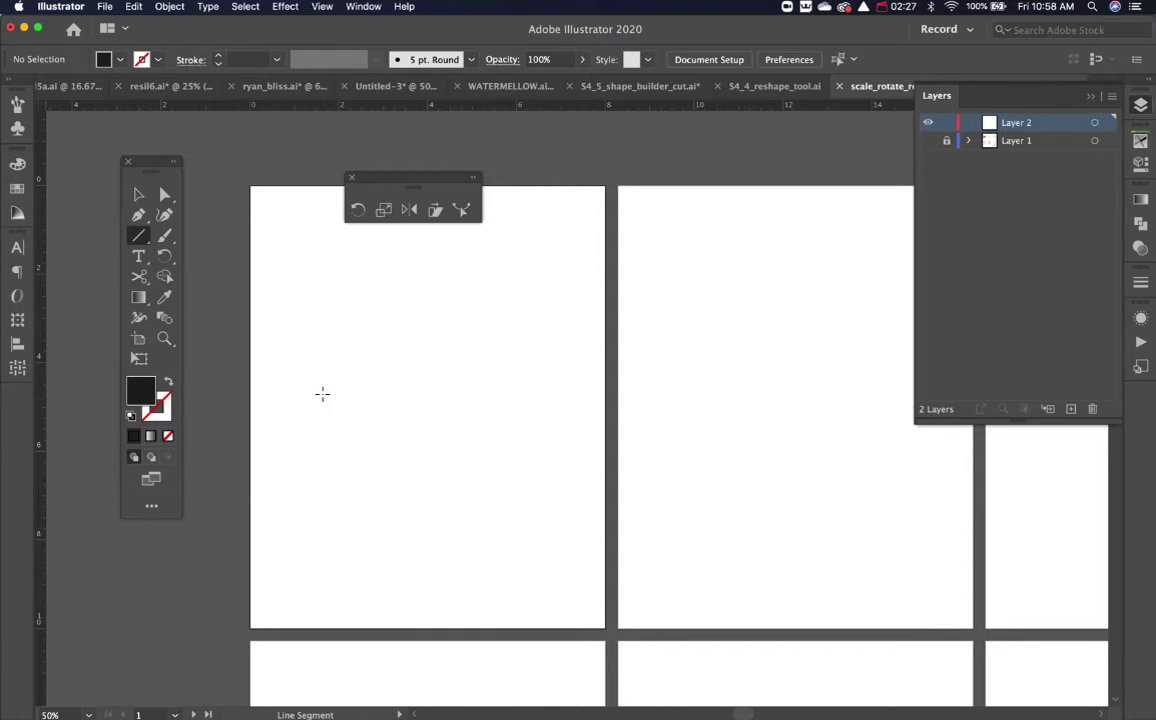
Step: Draw a diagonal line, then an unfilled, default-stroked square above it
{"action": "mouse_move", "coordinate": [322, 393]}
{"action": "left_mouse_down"}
{"action": "mouse_move", "coordinate": [480, 531]}
{"action": "mouse_move", "coordinate": [497, 565]}
{"action": "left_mouse_up"}
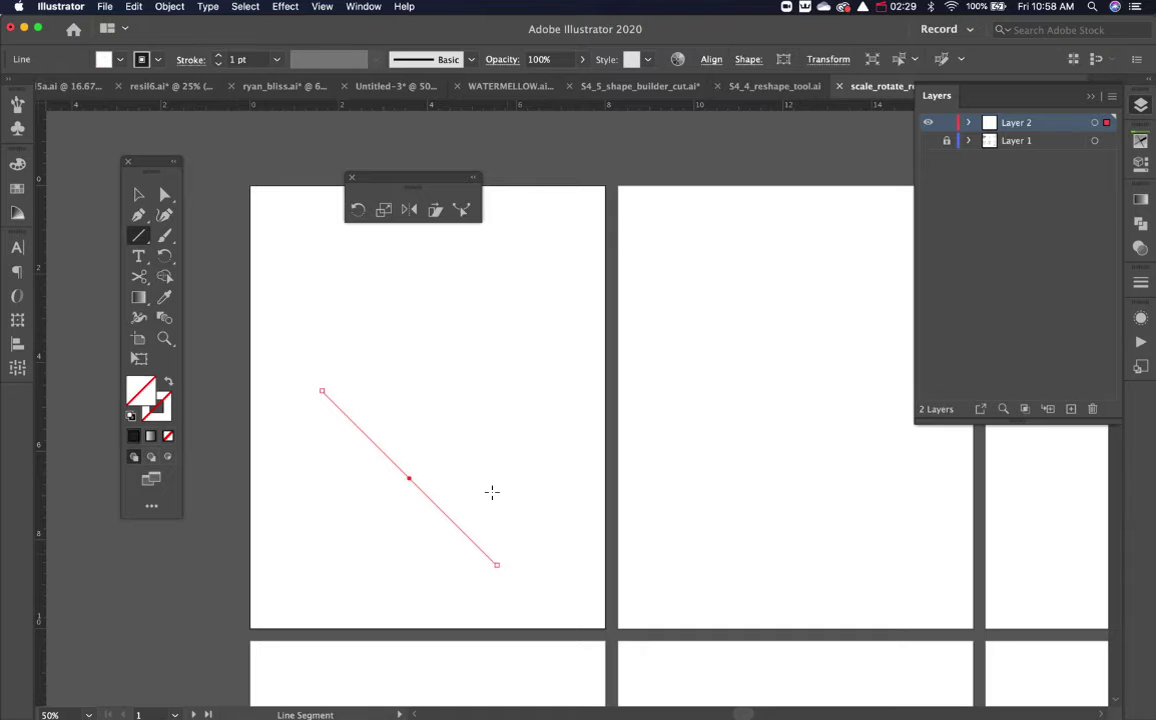
{"action": "key", "text": "d"}
{"action": "key", "text": "slash"}
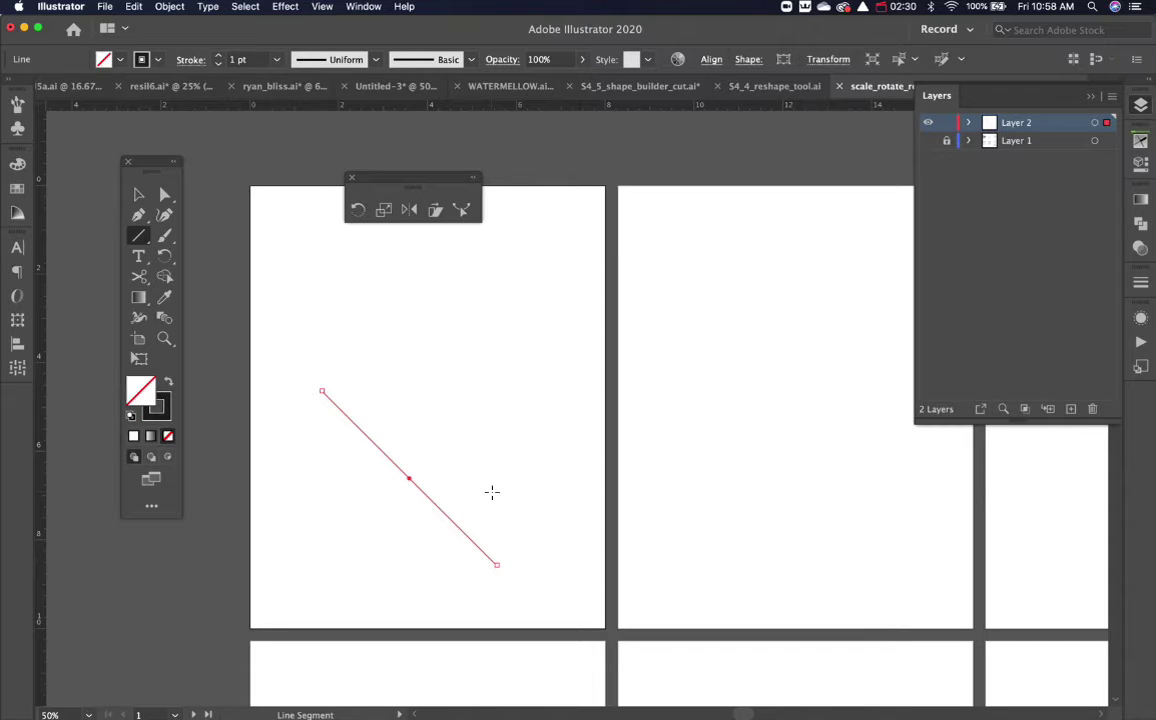
{"action": "left_click", "coordinate": [140, 237]}
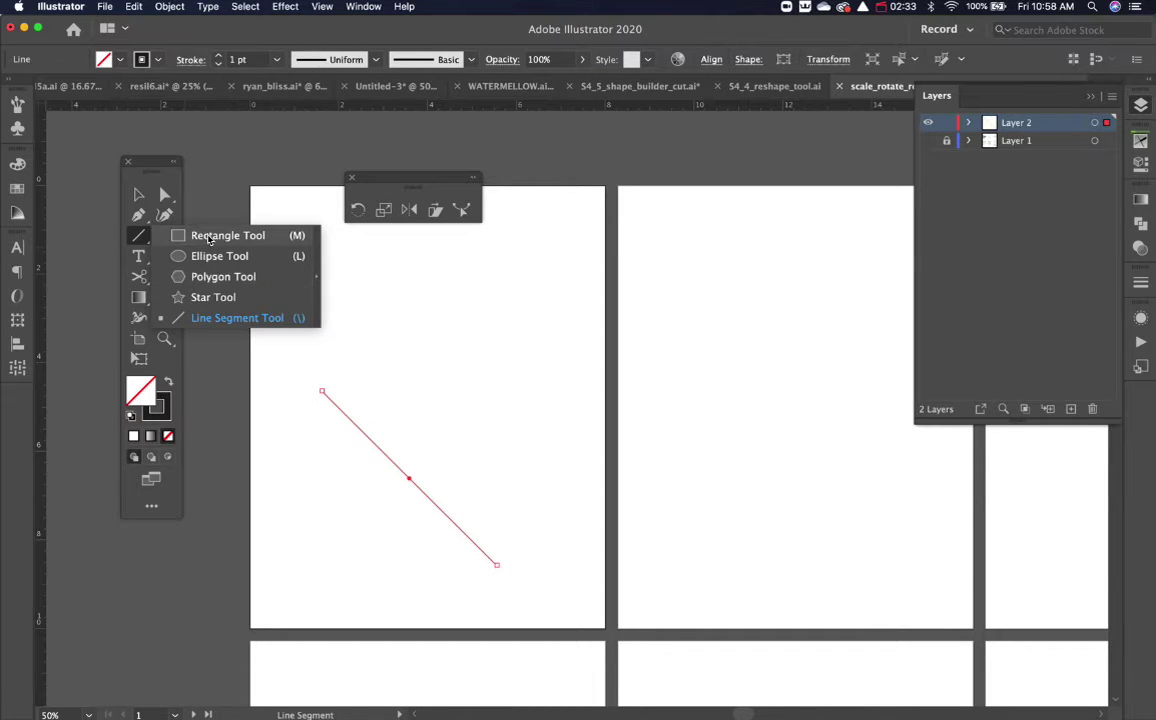
{"action": "left_click", "coordinate": [210, 236]}
{"action": "mouse_move", "coordinate": [408, 327]}
{"action": "left_mouse_down"}
{"action": "mouse_move", "coordinate": [446, 386]}
{"action": "mouse_move", "coordinate": [512, 428]}
{"action": "left_mouse_up"}
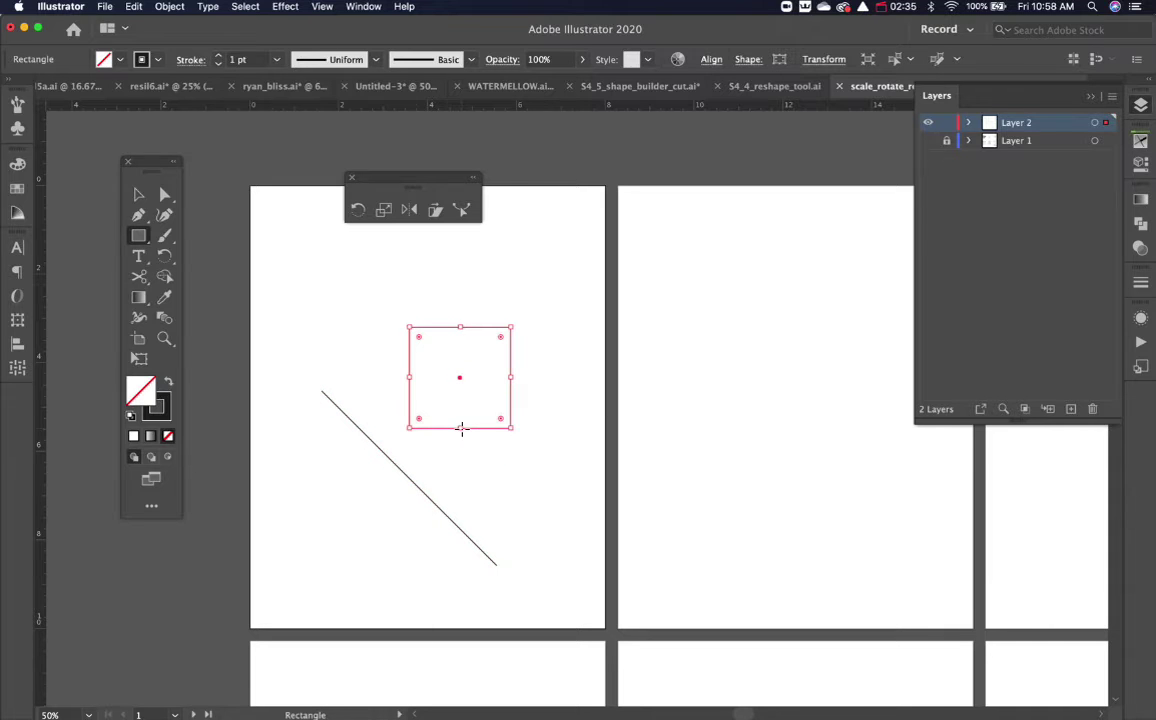
Step: Move the square's corner onto the line and rotate it about 45° around that corner onto the line
{"action": "left_click", "coordinate": [310, 392]}
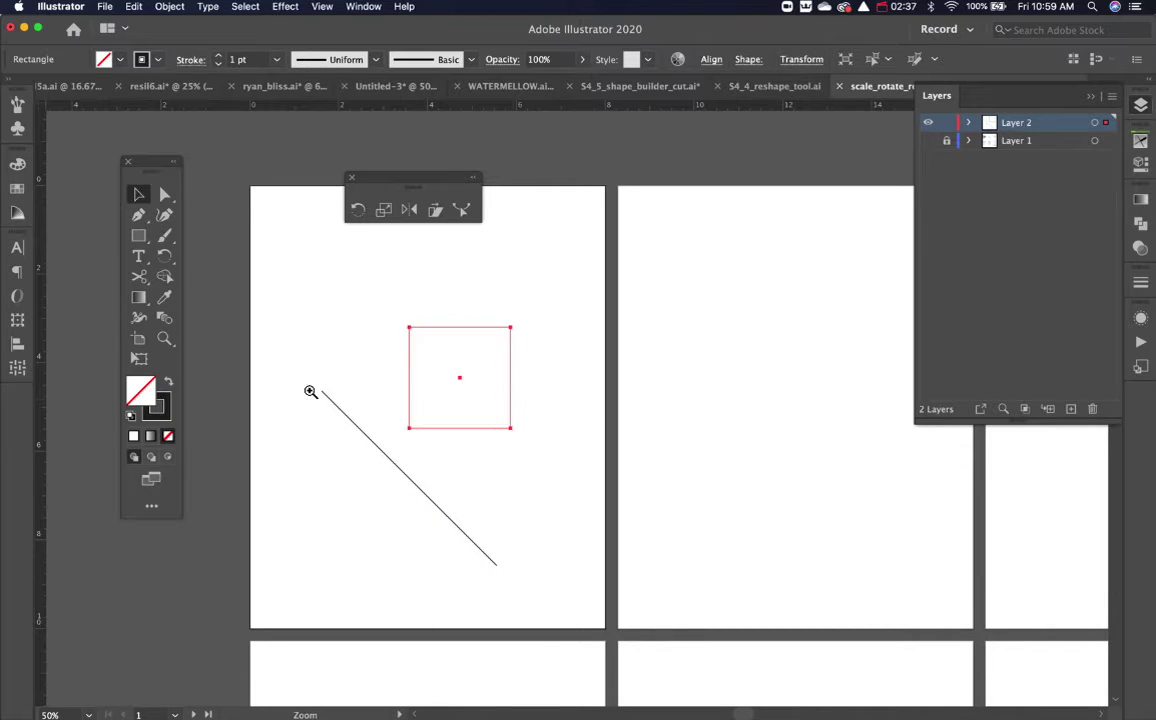
{"action": "left_click_drag", "start_coordinate": [310, 392], "coordinate": [422, 464]}
{"action": "left_click", "coordinate": [546, 457], "text": "ctrl"}
{"action": "left_click_drag", "start_coordinate": [551, 460], "coordinate": [499, 495]}
{"action": "key", "text": "r"}
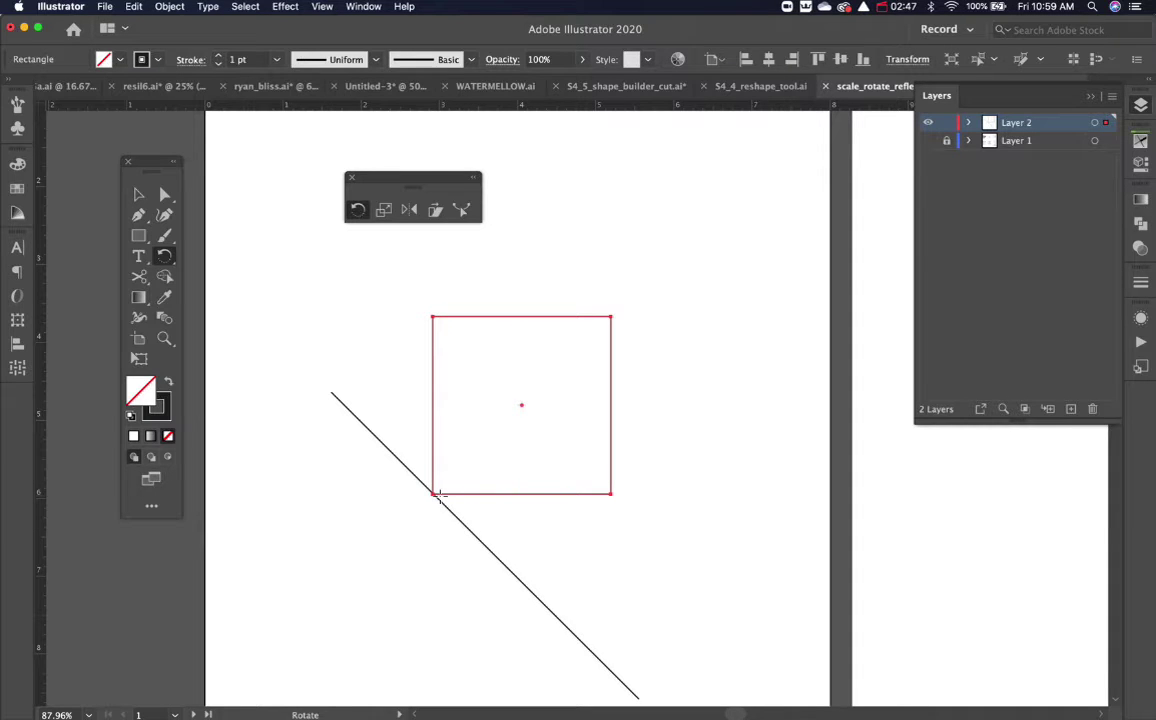
{"action": "left_click", "coordinate": [432, 493]}
{"action": "mouse_move", "coordinate": [534, 498]}
{"action": "left_mouse_down"}
{"action": "mouse_move", "coordinate": [612, 557]}
{"action": "mouse_move", "coordinate": [560, 625]}
{"action": "left_mouse_up"}
{"action": "left_click", "coordinate": [679, 606], "text": "super"}
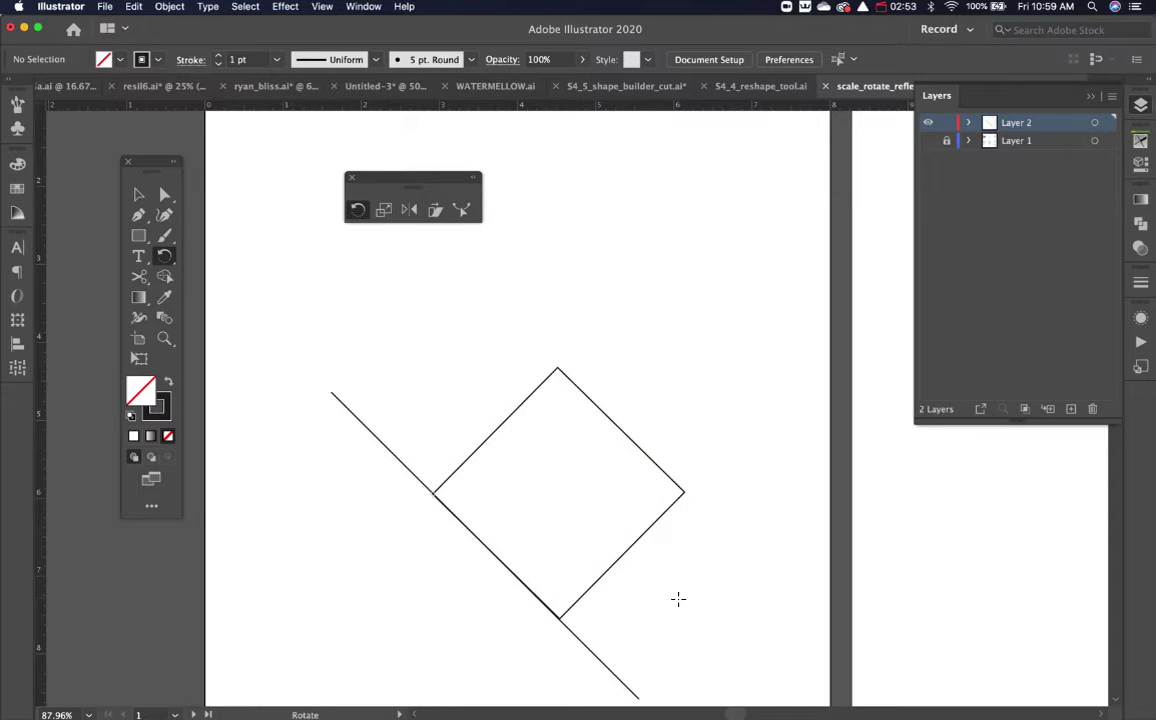
Step: Delete the line and tilted square, then draw a new unfilled square
{"action": "key", "text": "v"}
{"action": "key", "text": "super+a"}
{"action": "key", "text": "BackSpace"}
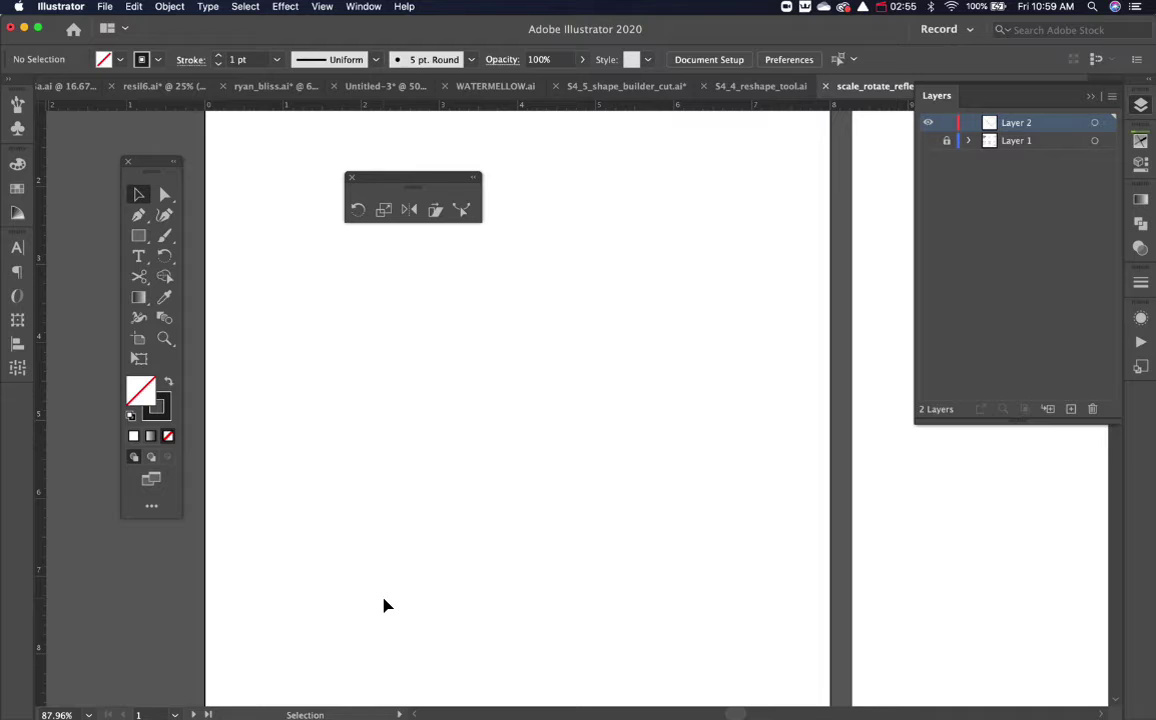
{"action": "left_click", "coordinate": [140, 238]}
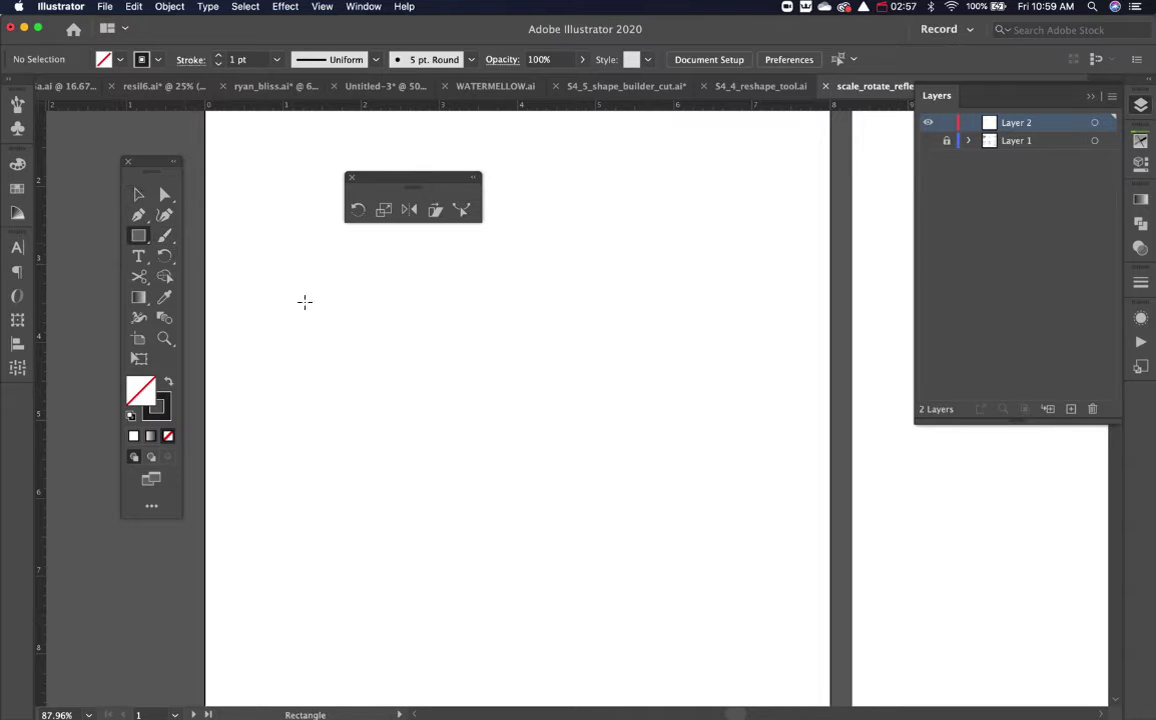
{"action": "left_click_drag", "start_coordinate": [341, 316], "coordinate": [498, 478]}
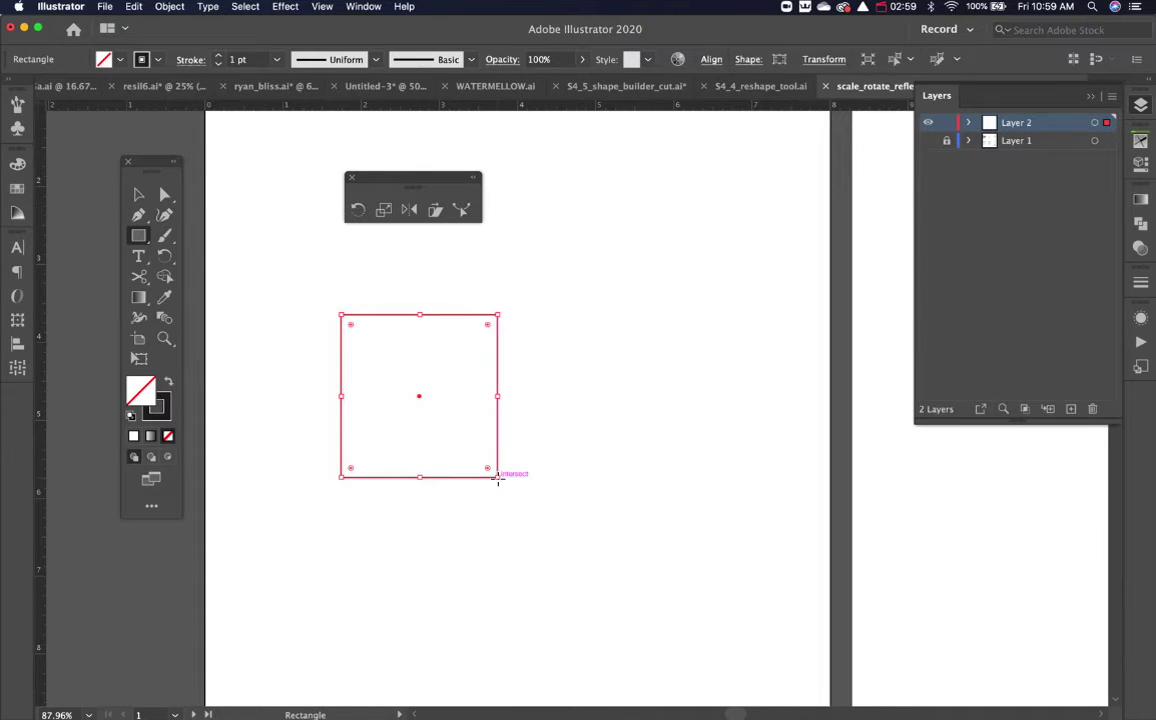
{"action": "key", "text": "v"}
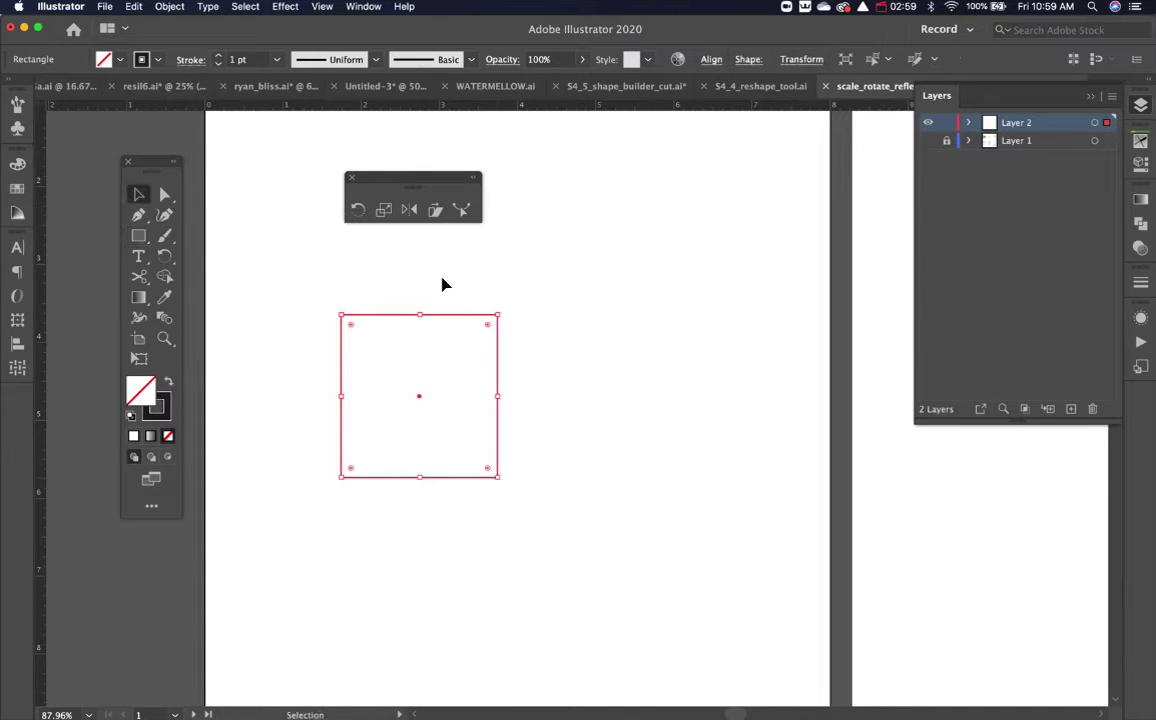
Step: Try shrinking, stretching and scaling a copy of the square with the Scale tool, undoing the results
{"action": "left_click", "coordinate": [384, 209]}
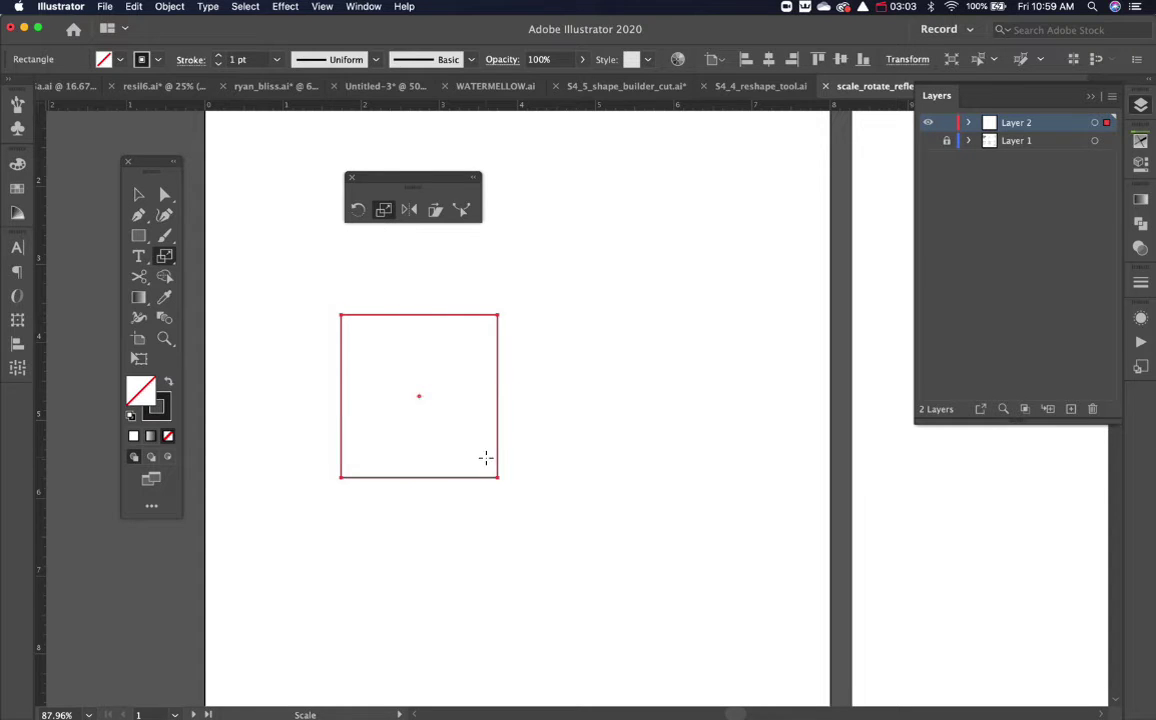
{"action": "left_click_drag", "start_coordinate": [485, 458], "coordinate": [444, 429]}
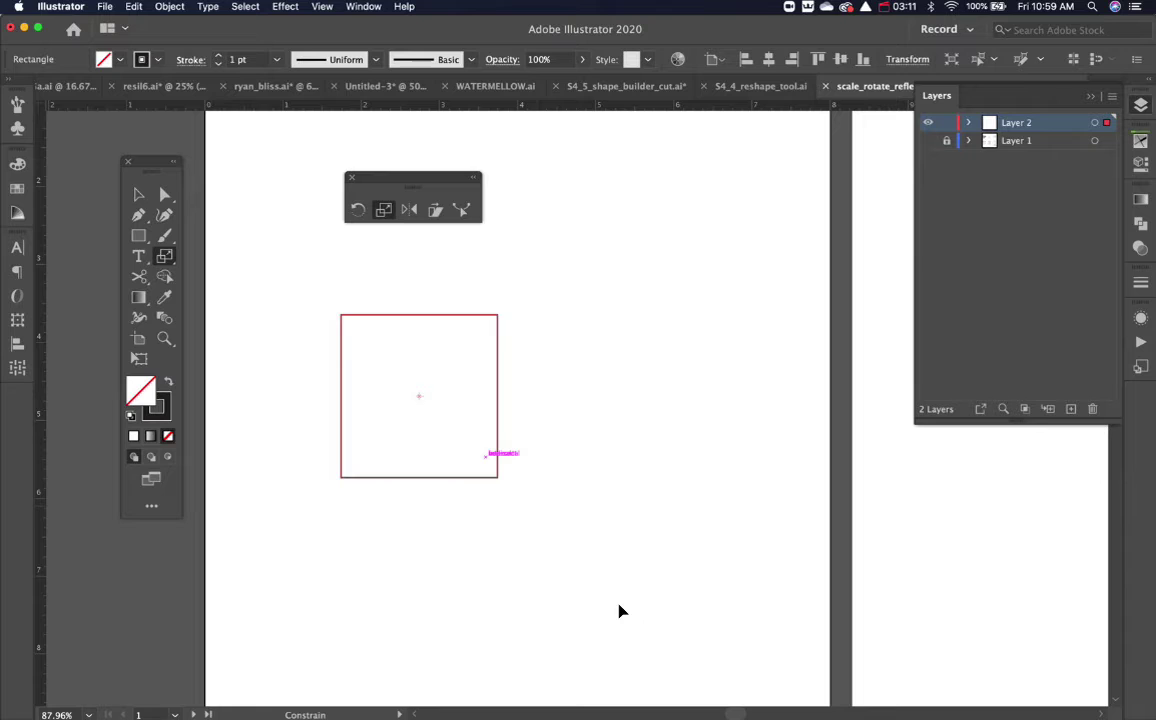
{"action": "left_click_drag", "start_coordinate": [486, 462], "coordinate": [598, 596]}
{"action": "key", "text": "super+z"}
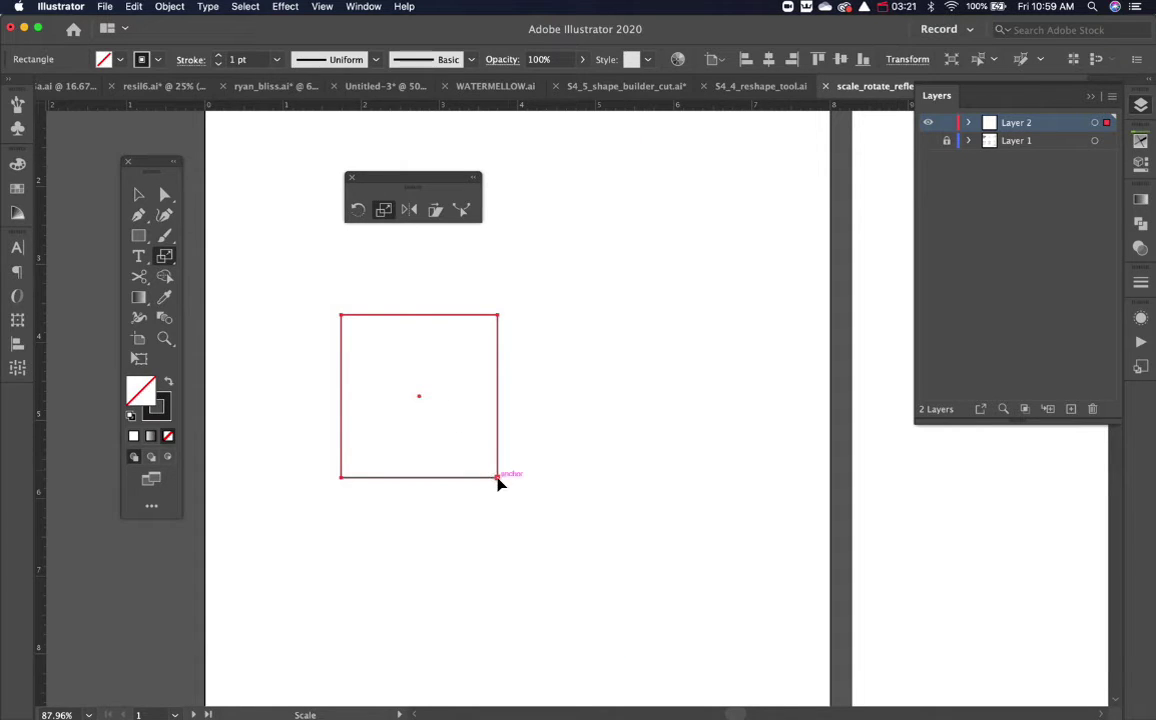
{"action": "left_click_drag", "start_coordinate": [436, 387], "coordinate": [484, 453]}
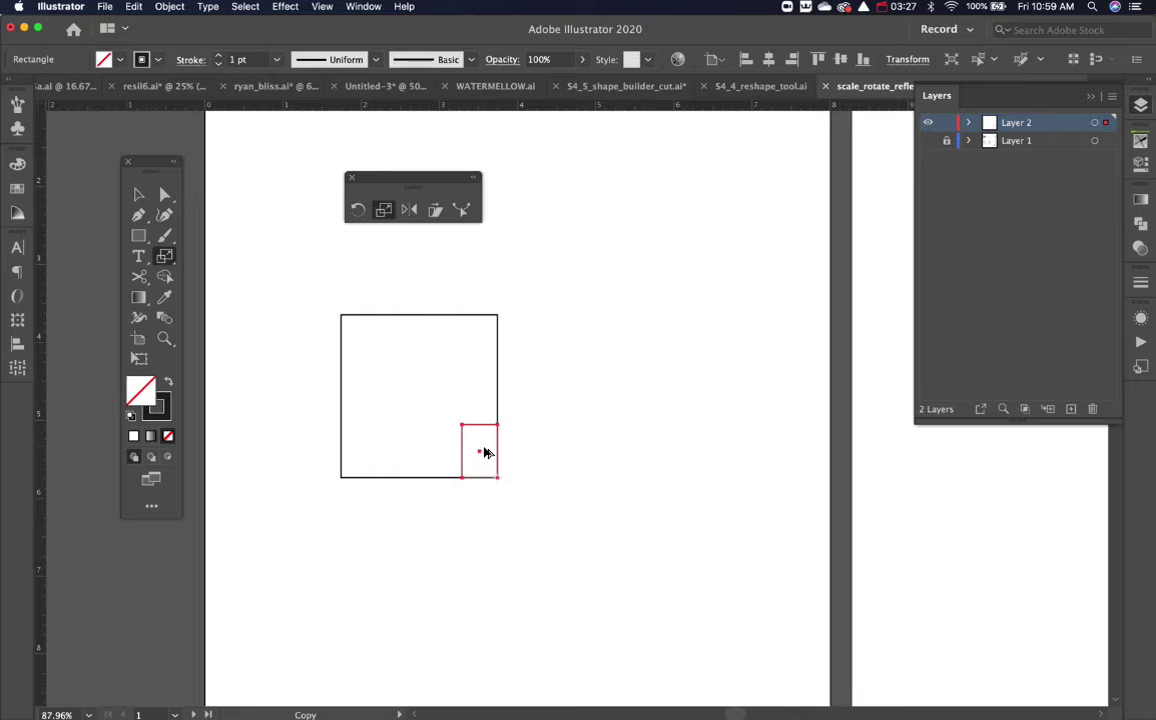
{"action": "key", "text": "super+z"}
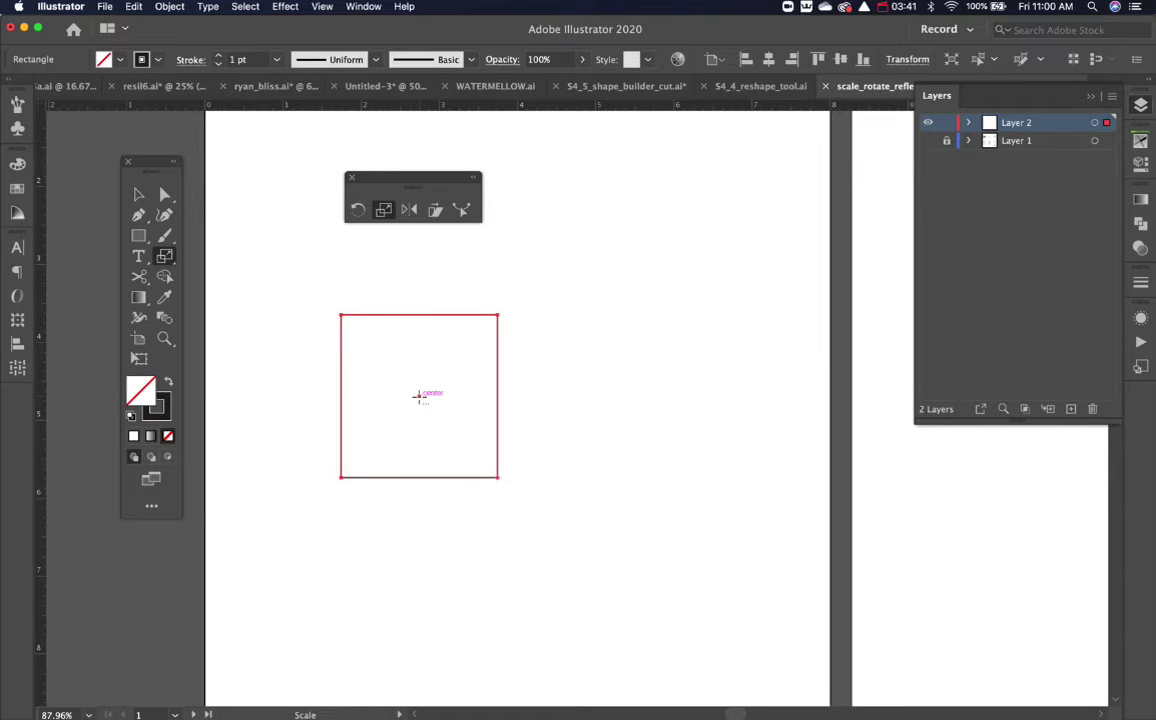
Step: Make a 60% scaled copy of the square and repeat it for a smaller copy
{"action": "left_click", "coordinate": [418, 396], "text": "alt"}
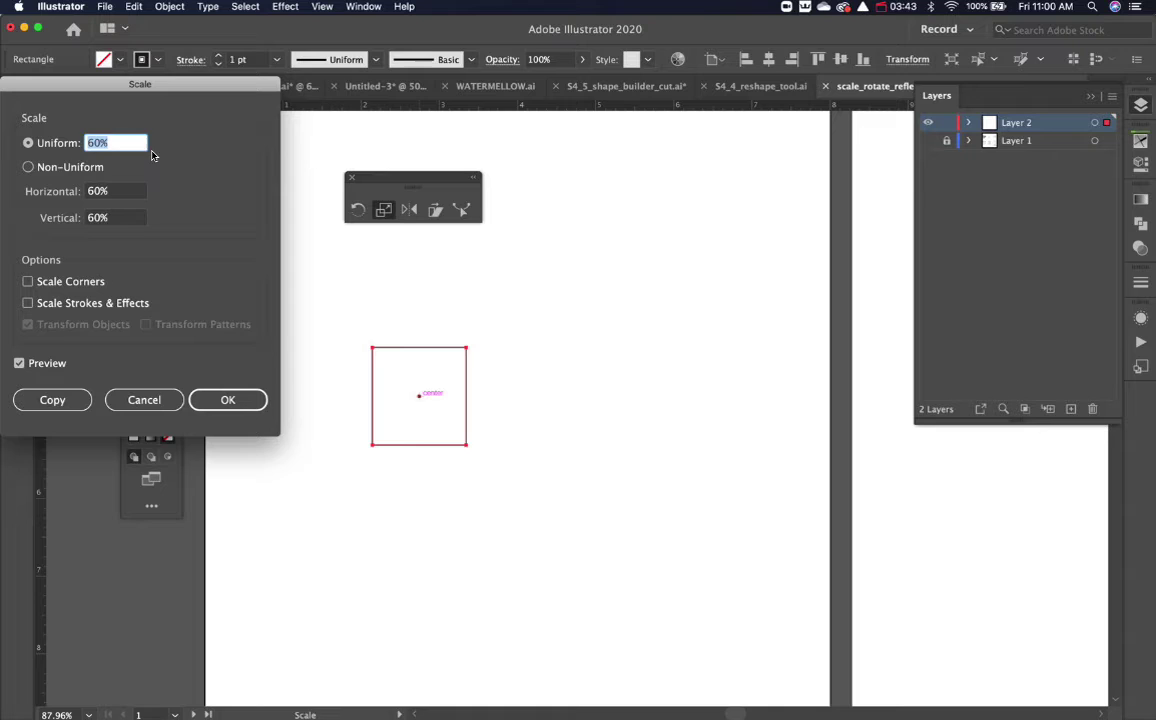
{"action": "left_click", "coordinate": [54, 399]}
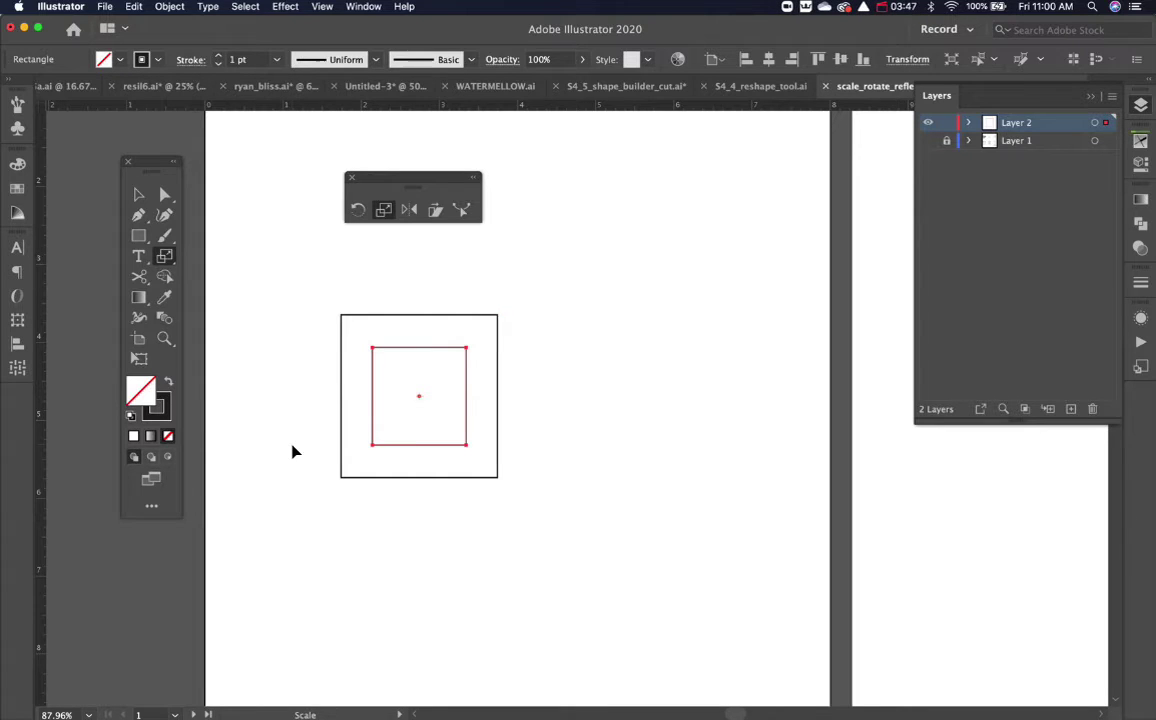
{"action": "key", "text": "super+d"}
{"action": "key", "text": "v"}
{"action": "left_click", "coordinate": [606, 536]}
Step: Delete the three old squares and draw a new square
{"action": "key", "text": "s"}
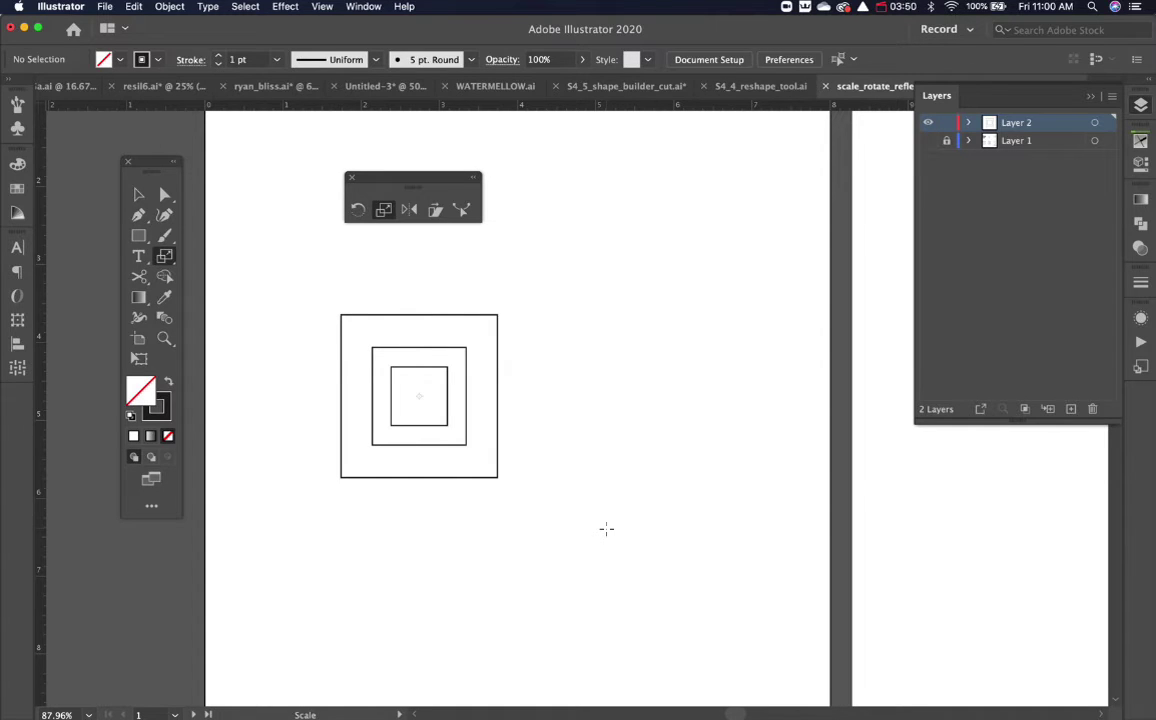
{"action": "key", "text": "v"}
{"action": "left_click_drag", "start_coordinate": [586, 366], "coordinate": [328, 464]}
{"action": "key", "text": "Delete"}
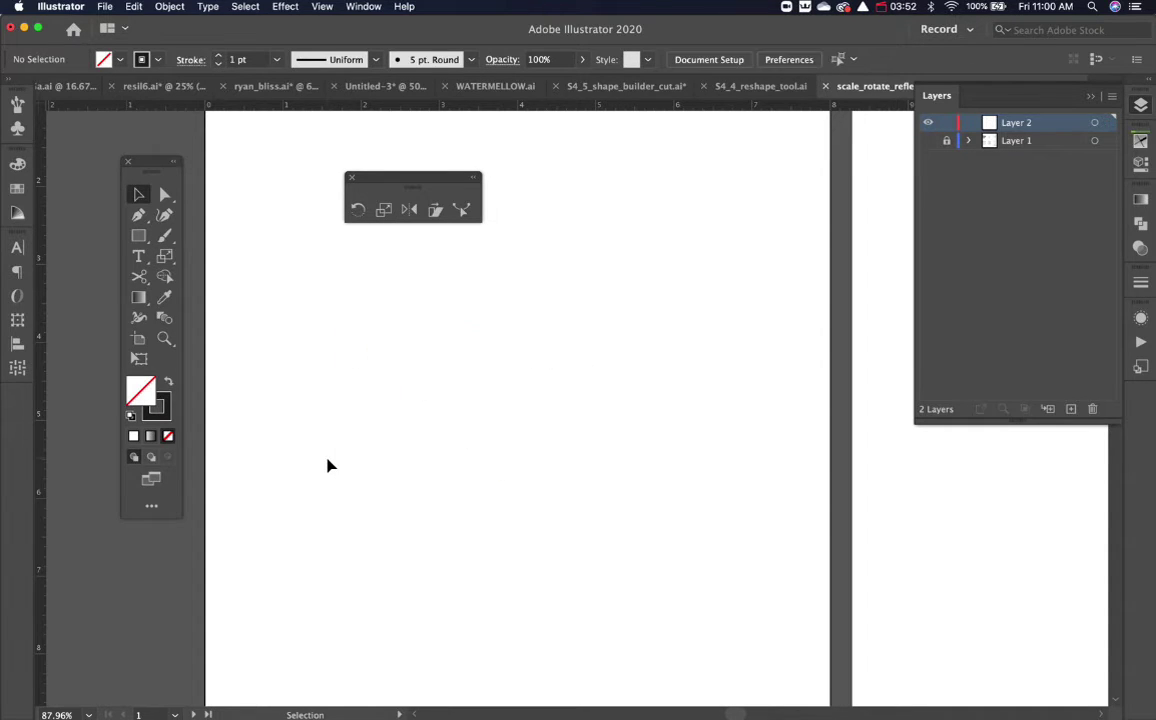
{"action": "key", "text": "m"}
{"action": "mouse_move", "coordinate": [322, 308]}
{"action": "left_mouse_down"}
{"action": "mouse_move", "coordinate": [366, 400]}
{"action": "mouse_move", "coordinate": [495, 519]}
{"action": "left_mouse_up"}
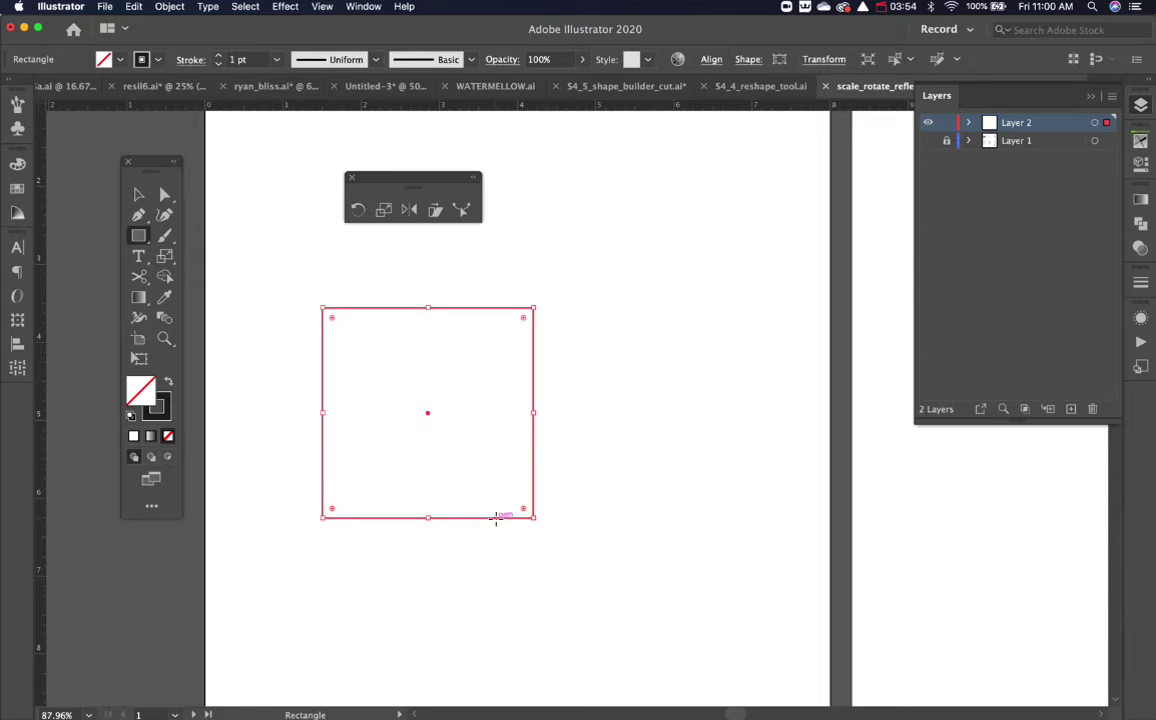
Step: Scale the new square uniformly to 80%, then undo it
{"action": "left_click", "coordinate": [385, 212]}
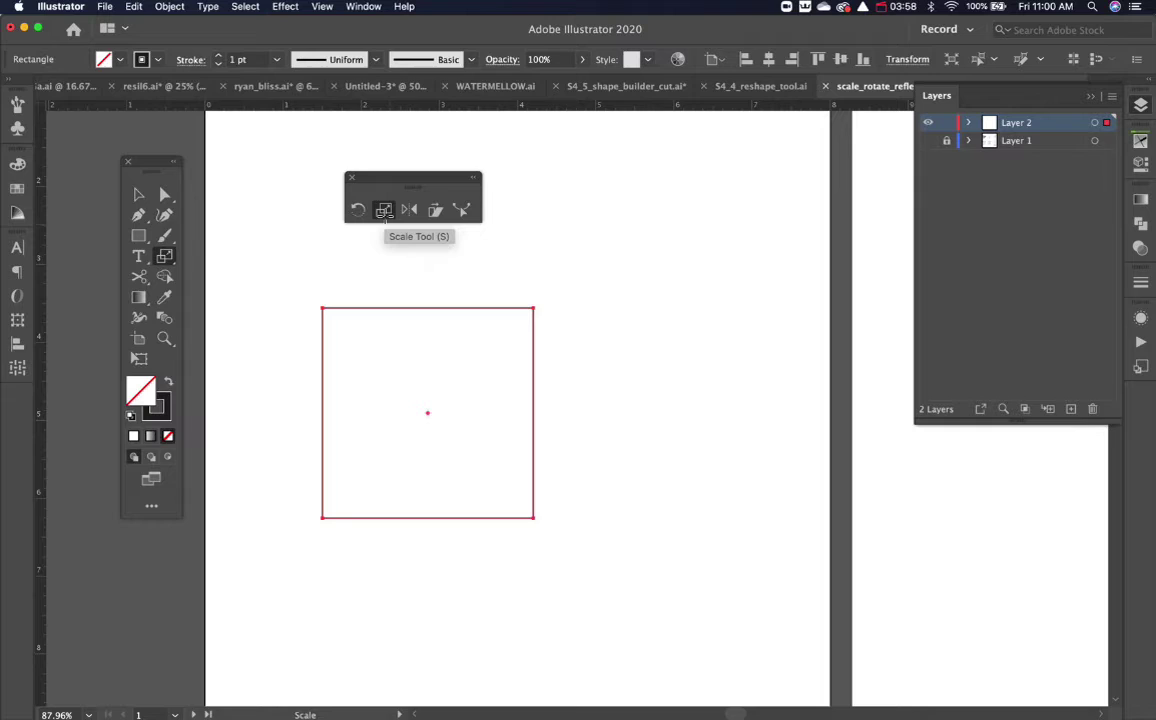
{"action": "double_click", "coordinate": [385, 212]}
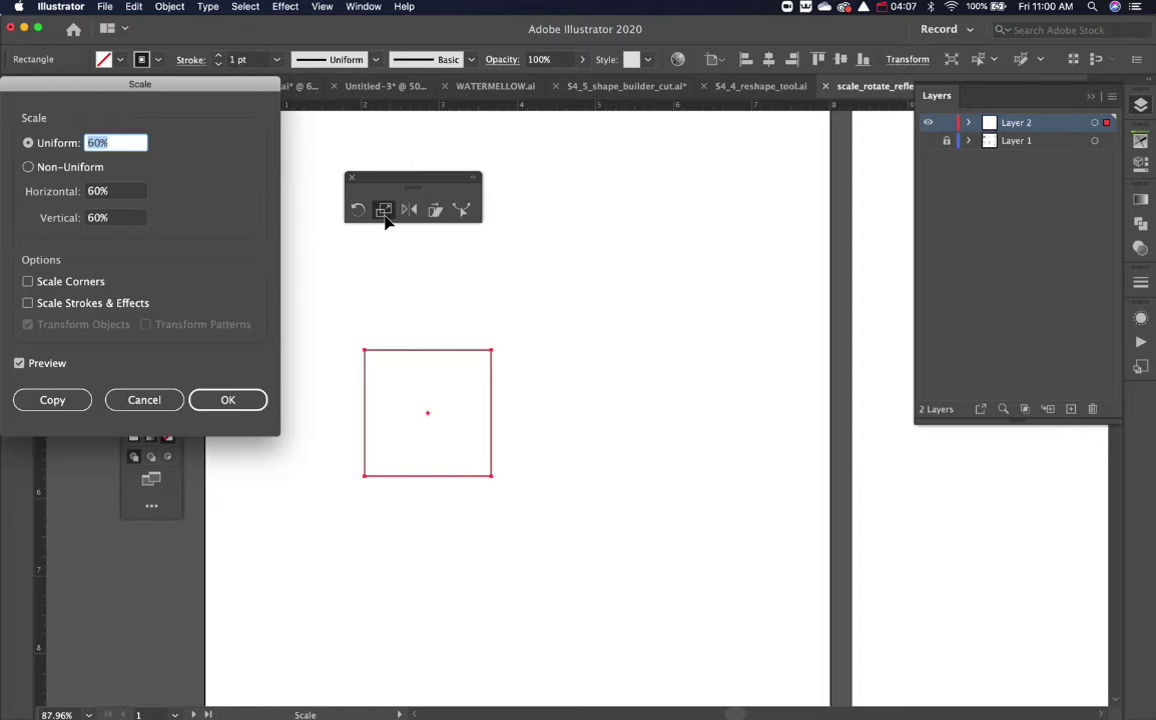
{"action": "type", "text": "80"}
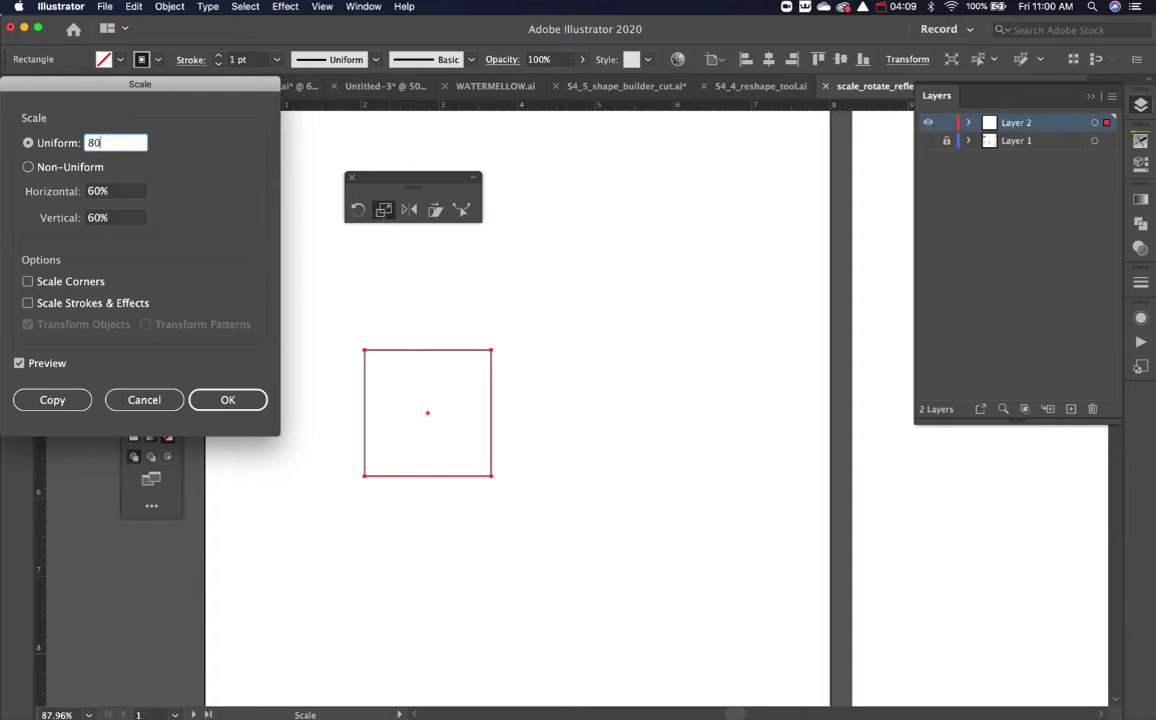
{"action": "key", "text": "Return"}
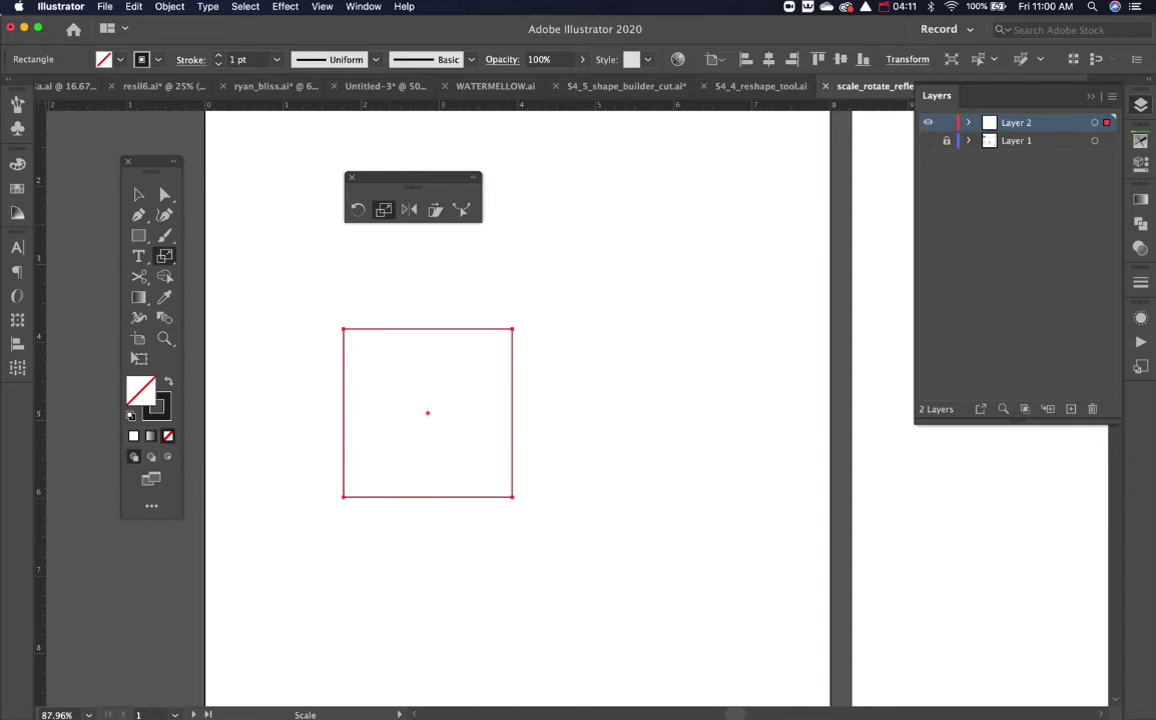
{"action": "key", "text": "super+z"}
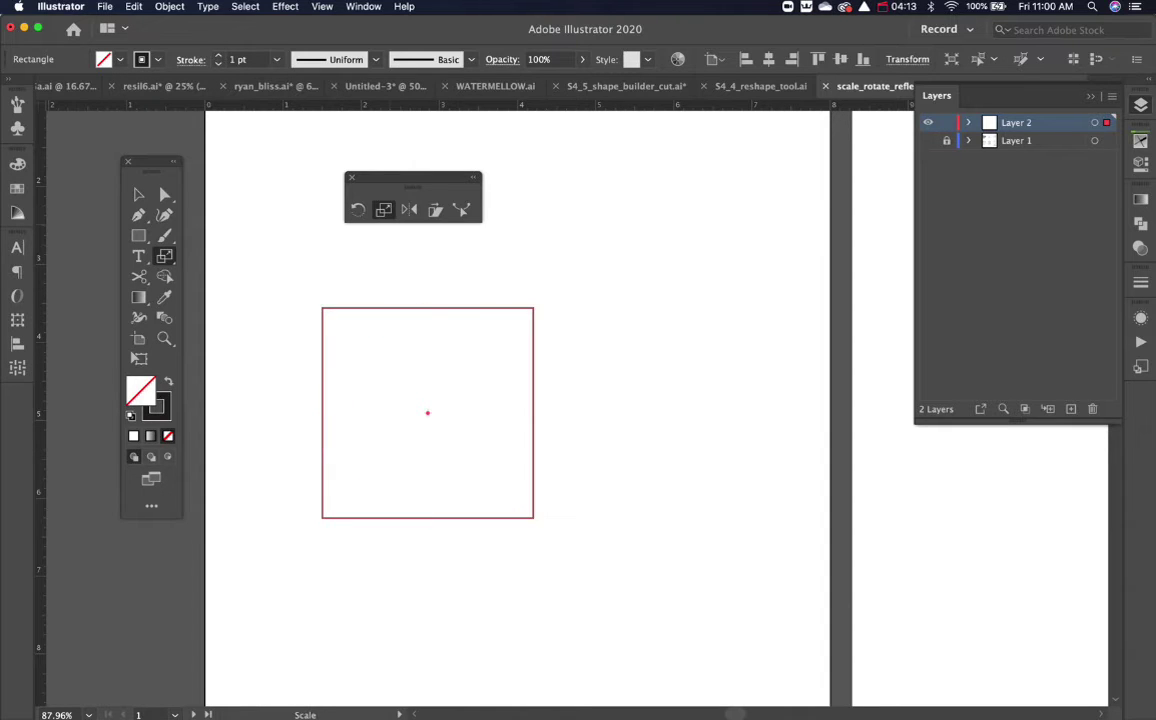
Step: Add an 80% scaled copy inside the square and repeat it for a second nested copy
{"action": "double_click", "coordinate": [383, 210]}
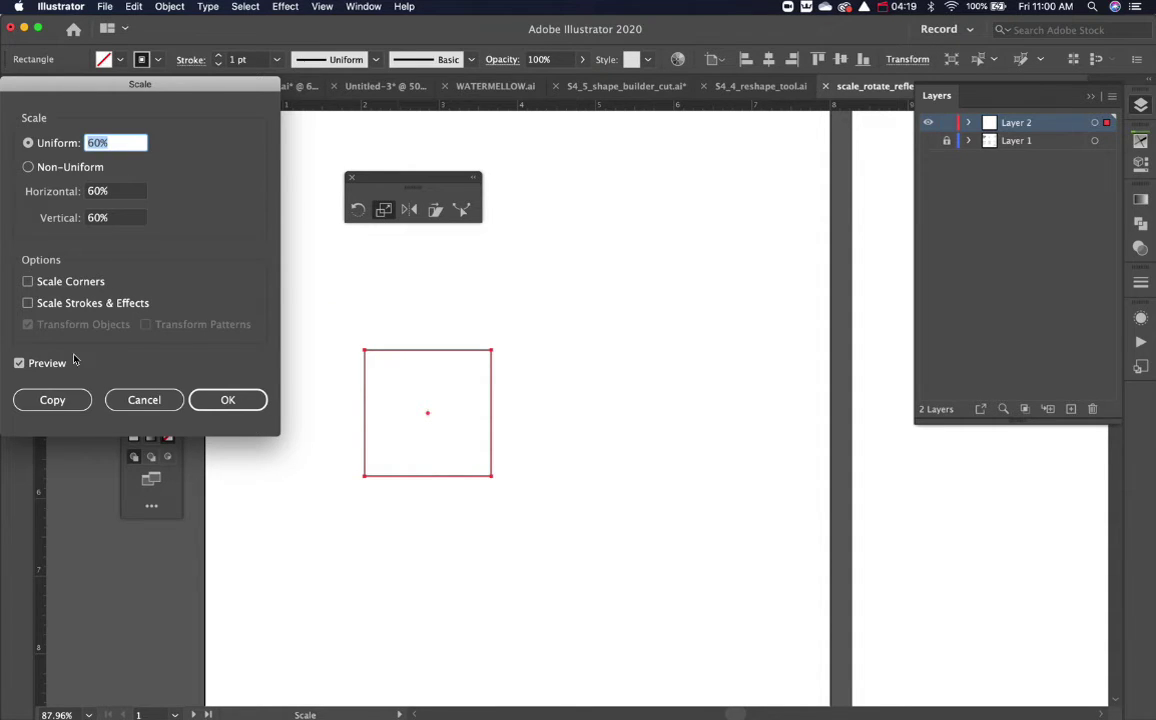
{"action": "type", "text": "80"}
{"action": "left_click", "coordinate": [55, 400]}
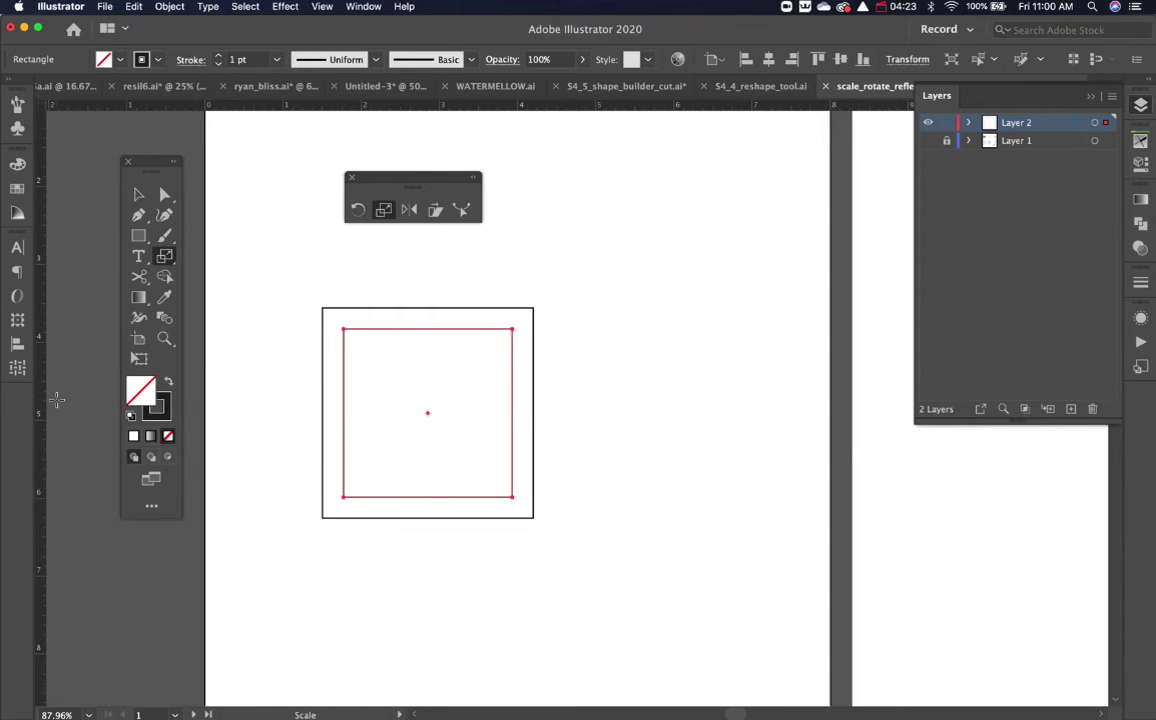
{"action": "key", "text": "ctrl+d"}
{"action": "key", "text": "ctrl+shift+a"}
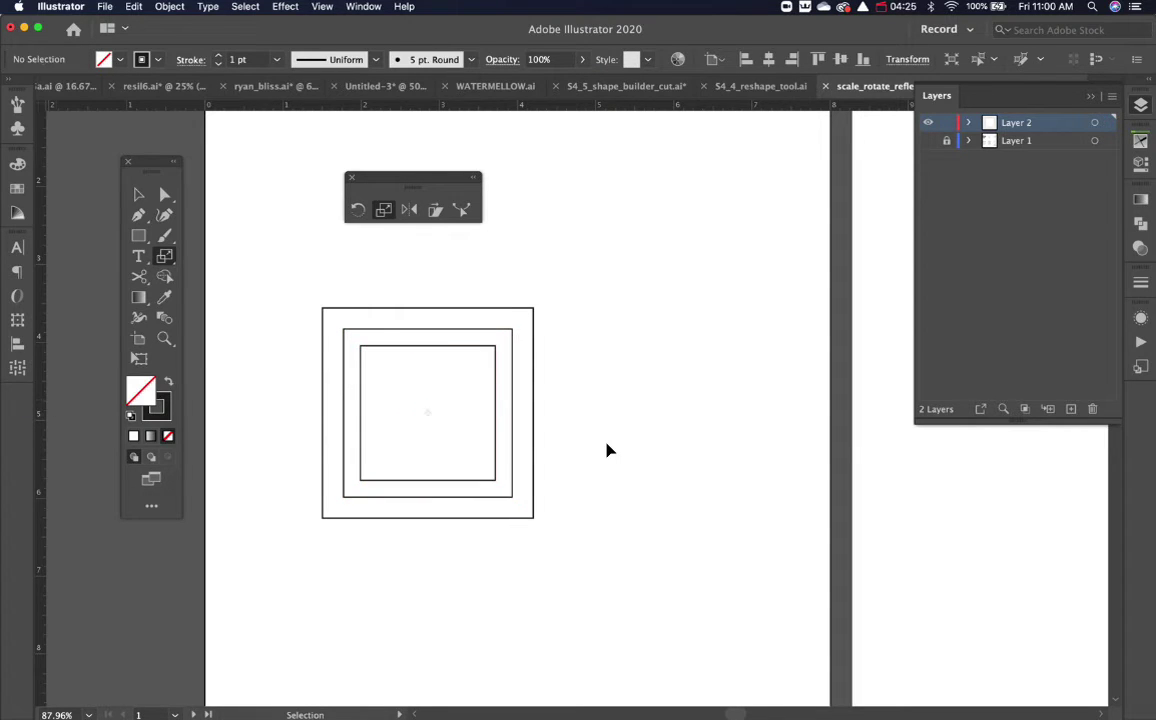
Step: Delete the two inner squares, keeping only the outer square
{"action": "key", "text": "v"}
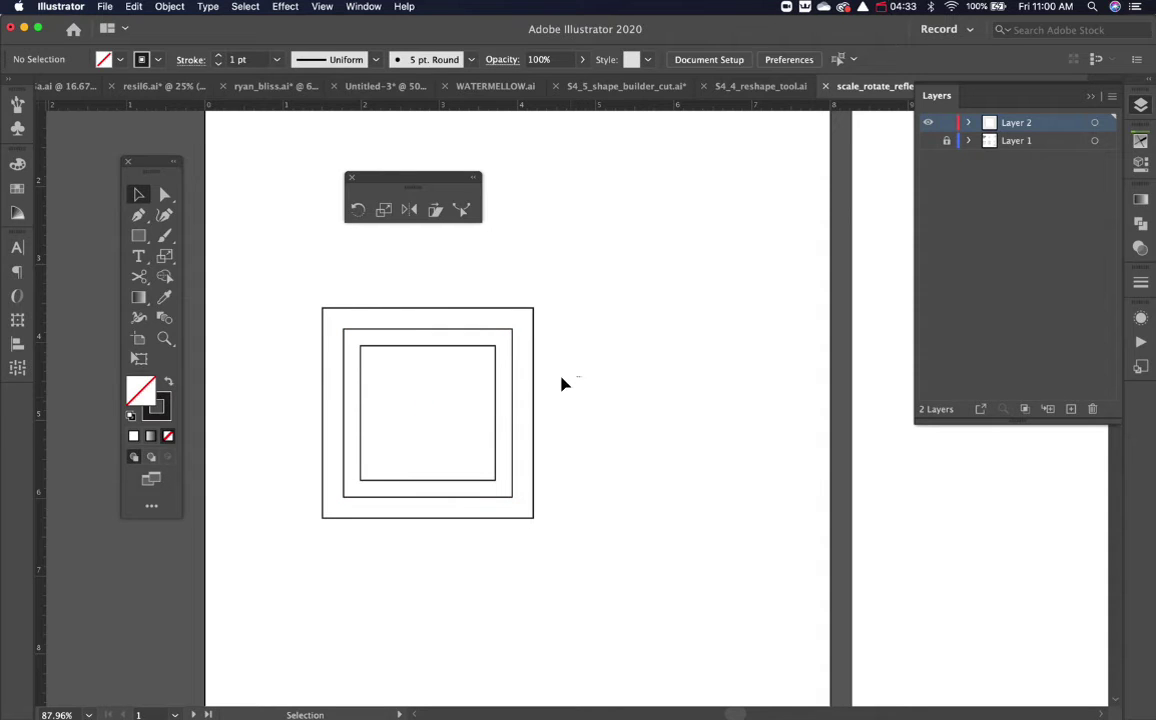
{"action": "left_click_drag", "start_coordinate": [562, 382], "coordinate": [326, 427]}
{"action": "left_click", "coordinate": [539, 437]}
{"action": "left_click", "coordinate": [512, 421]}
{"action": "key", "text": "Delete"}
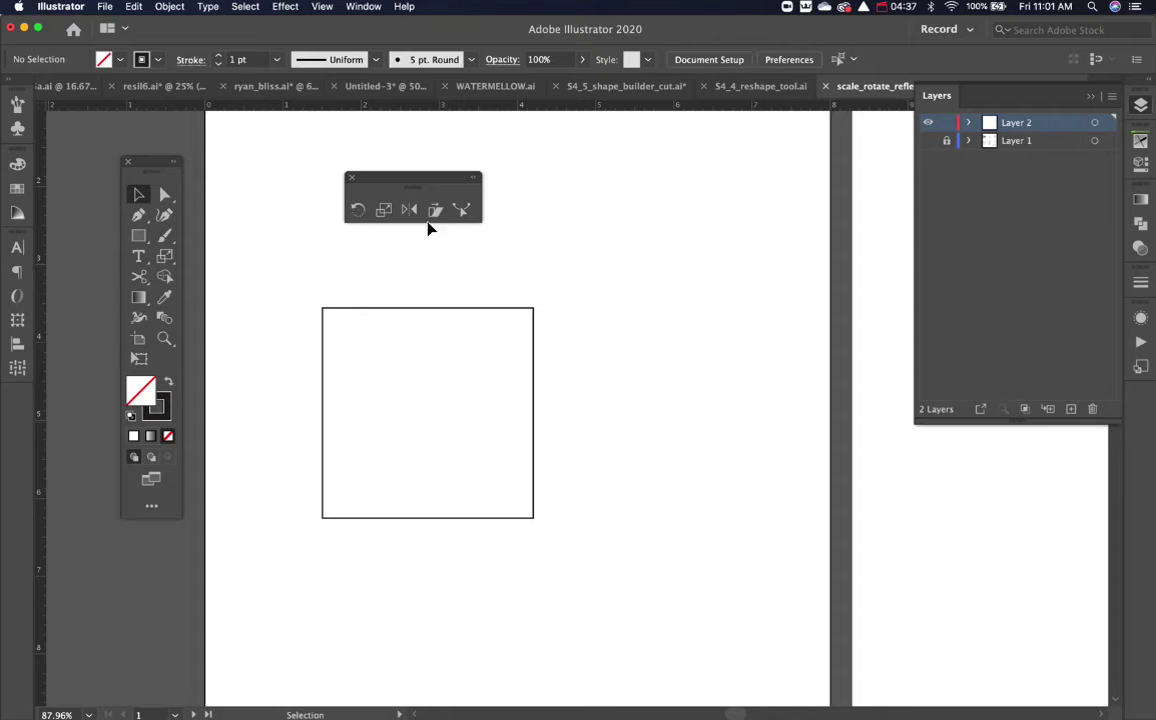
{"action": "left_click_drag", "start_coordinate": [529, 263], "coordinate": [483, 350]}
Step: Drag the square's bottom-right anchor inward toward the centre to dent the corner
{"action": "key", "text": "ctrl+minus"}
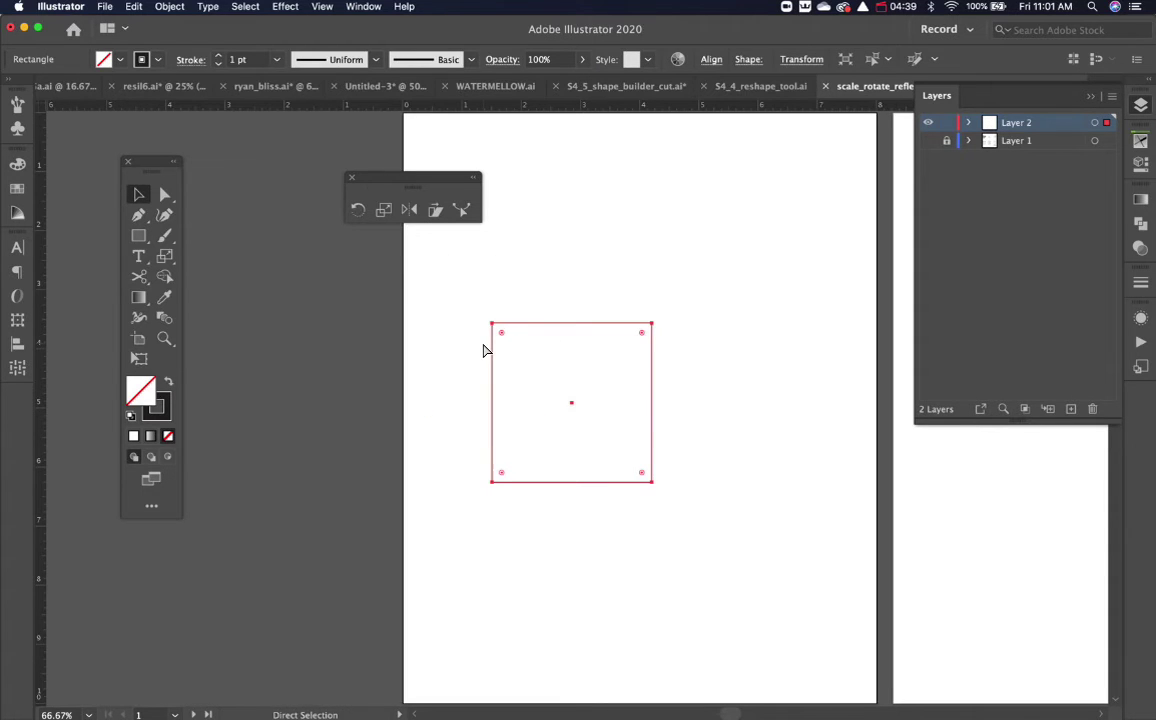
{"action": "left_click_drag", "start_coordinate": [526, 418], "coordinate": [405, 430]}
{"action": "key", "text": "a"}
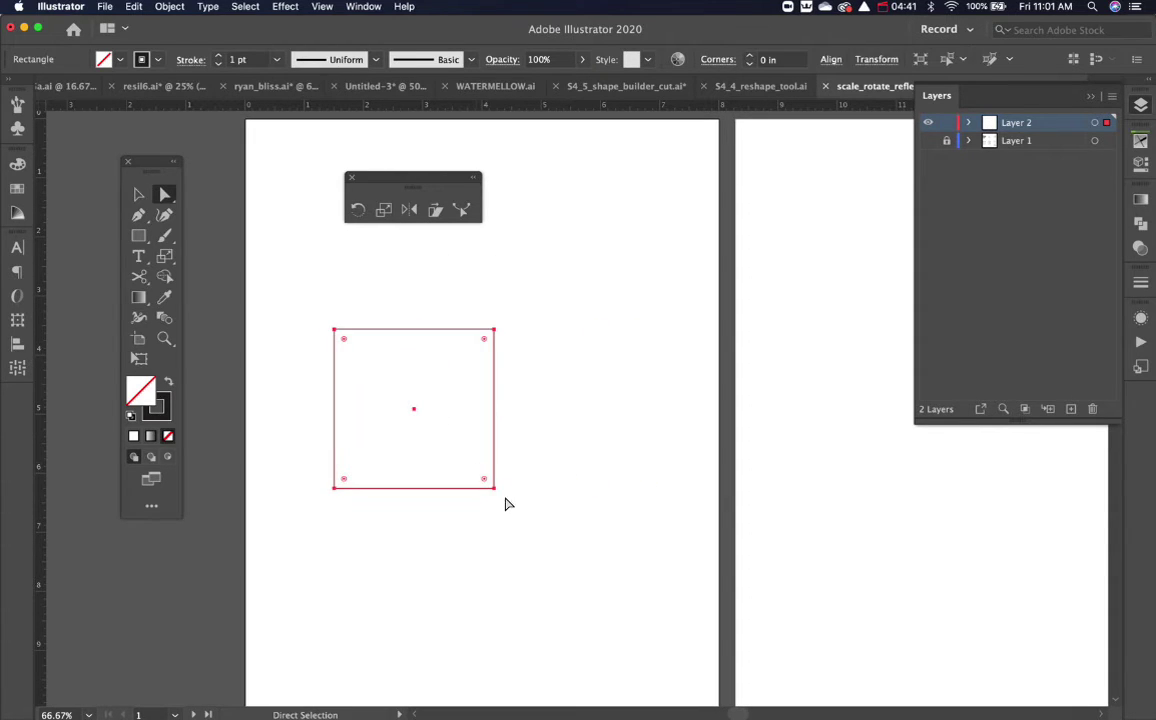
{"action": "left_click", "coordinate": [494, 488]}
{"action": "left_click_drag", "start_coordinate": [494, 488], "coordinate": [373, 375]}
{"action": "left_click", "coordinate": [505, 444]}
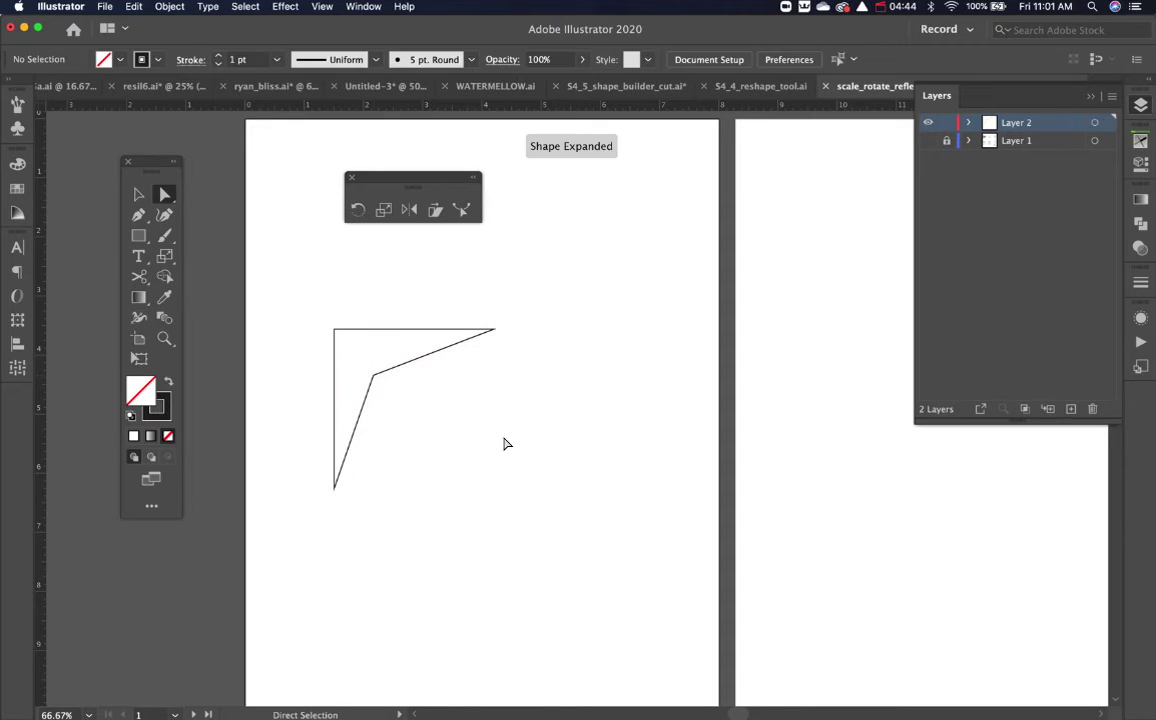
Step: Reflect a copy of the dented shape across the square's diagonal
{"action": "key", "text": "v"}
{"action": "left_click", "coordinate": [431, 328]}
{"action": "left_click", "coordinate": [409, 210]}
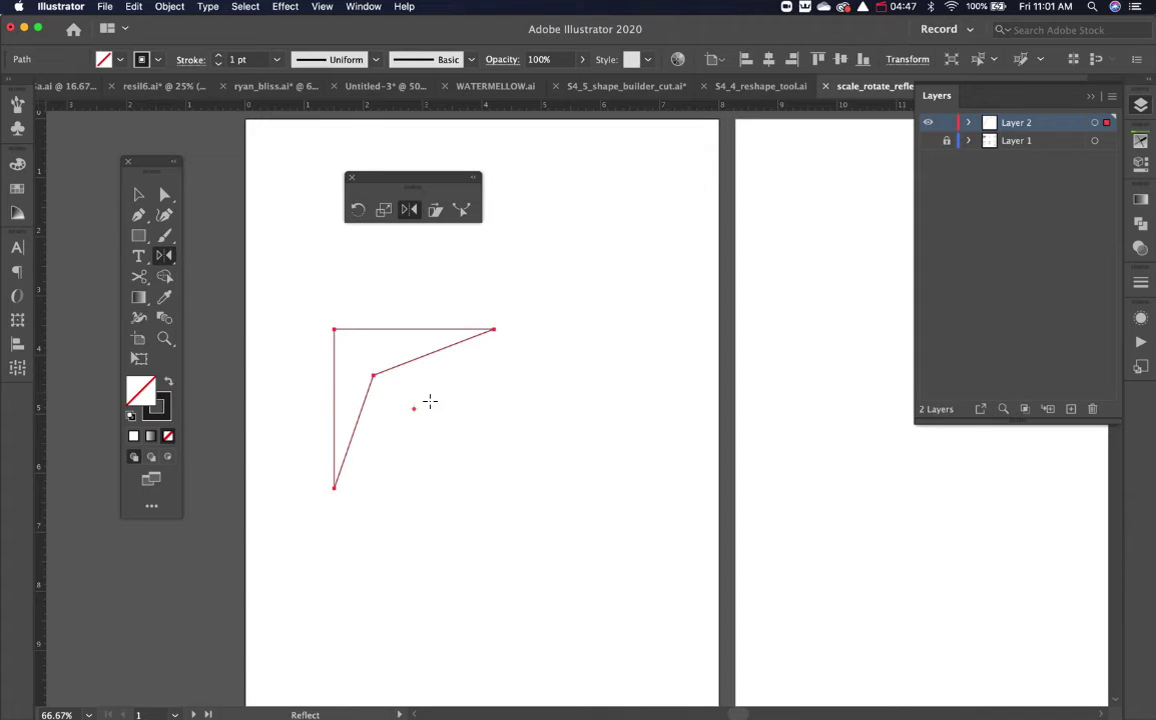
{"action": "left_click_drag", "start_coordinate": [428, 400], "coordinate": [434, 502]}
{"action": "key", "text": "super+shift+a"}
{"action": "key", "text": "super+z"}
{"action": "key", "text": "super+z"}
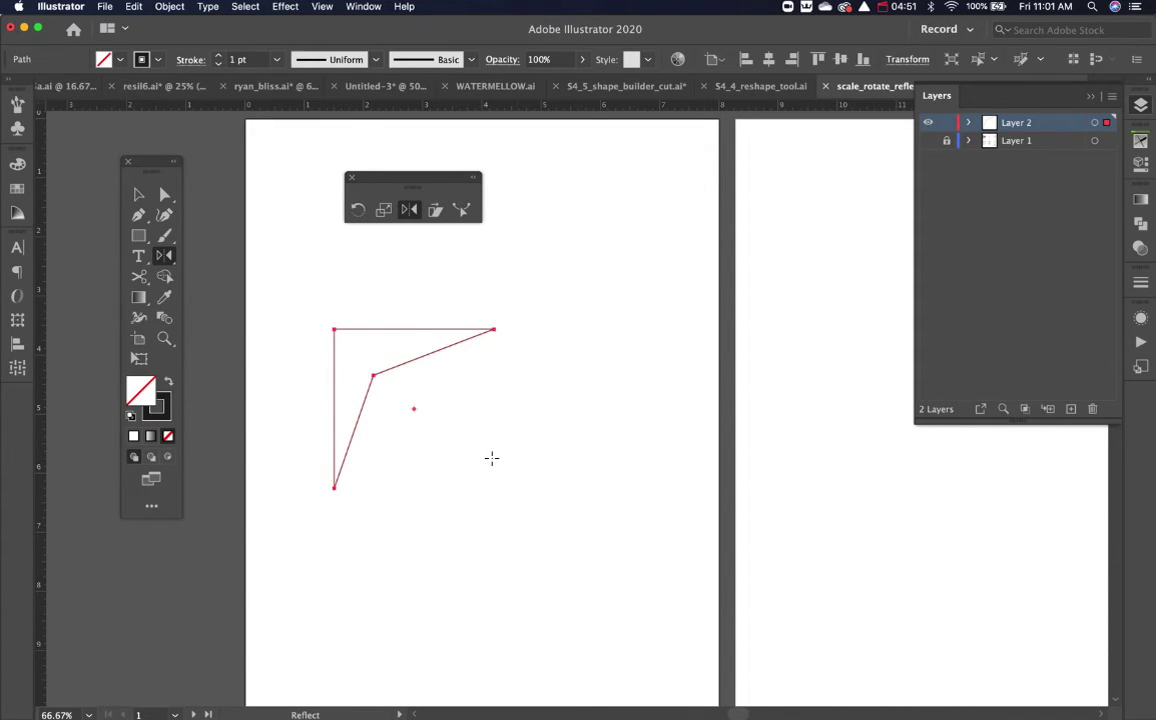
{"action": "left_click_drag", "start_coordinate": [490, 457], "coordinate": [307, 392]}
{"action": "key", "text": "super+shift+a"}
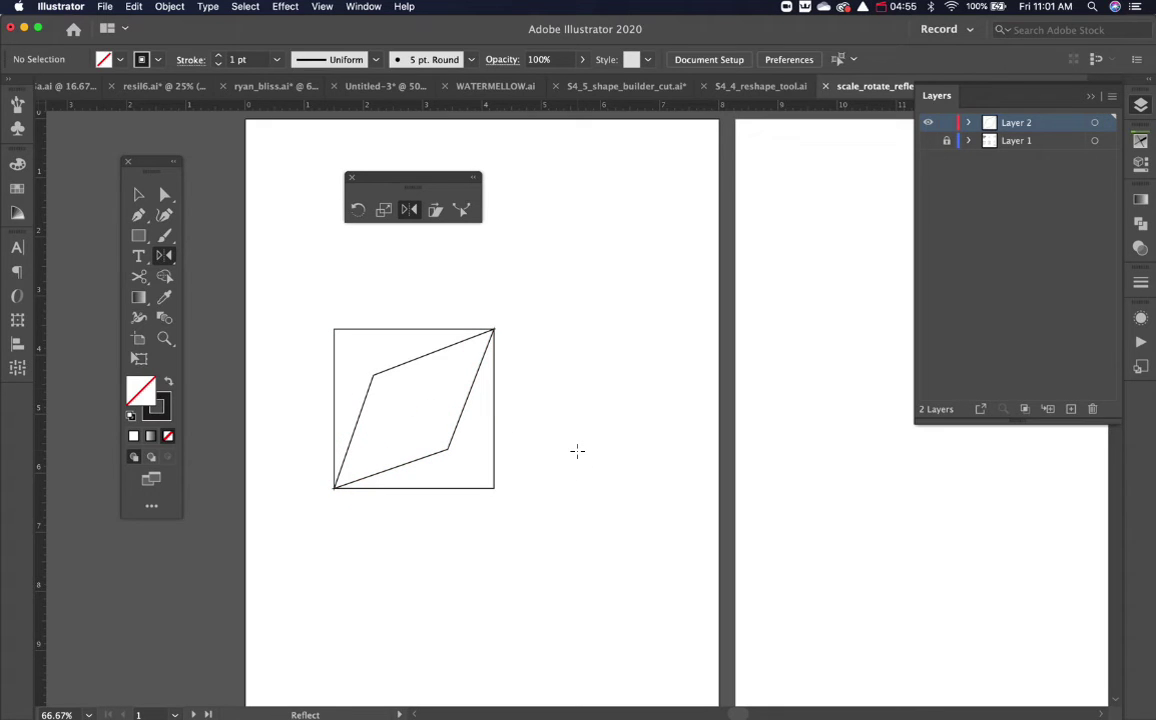
Step: Undo the diagonally mirrored copy
{"action": "key", "text": "super+z"}
{"action": "key", "text": "super+z"}
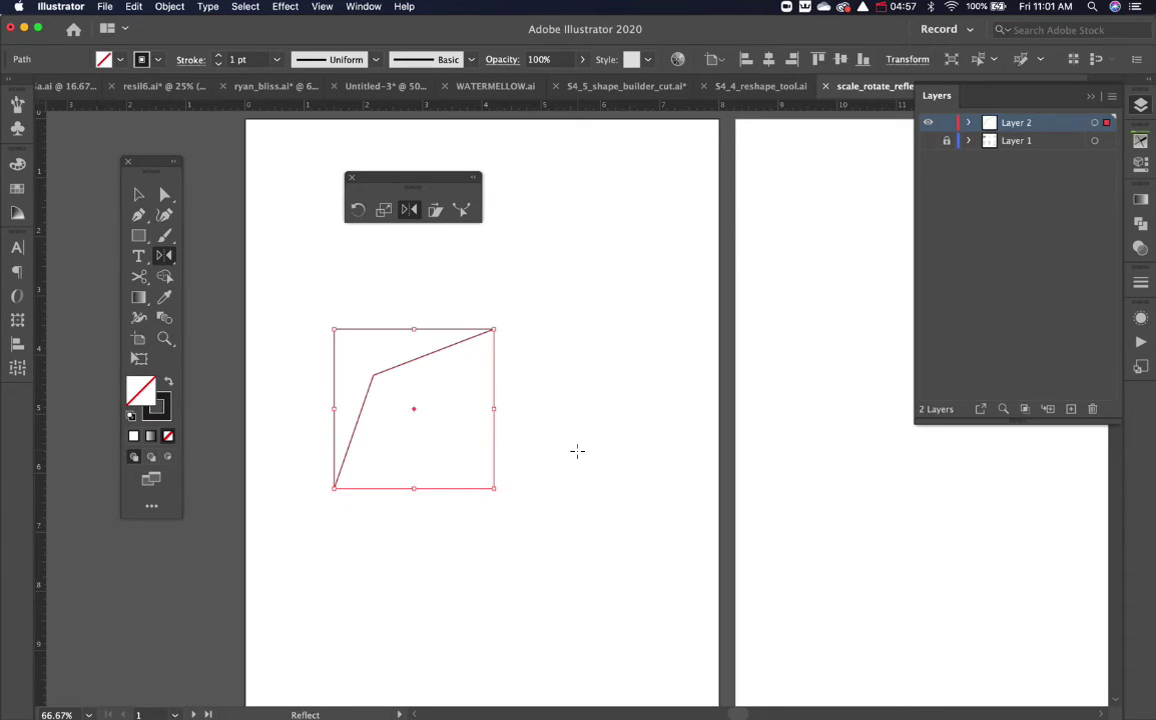
{"action": "key", "text": "super+shift+z"}
{"action": "key", "text": "super+shift+z"}
{"action": "key", "text": "v"}
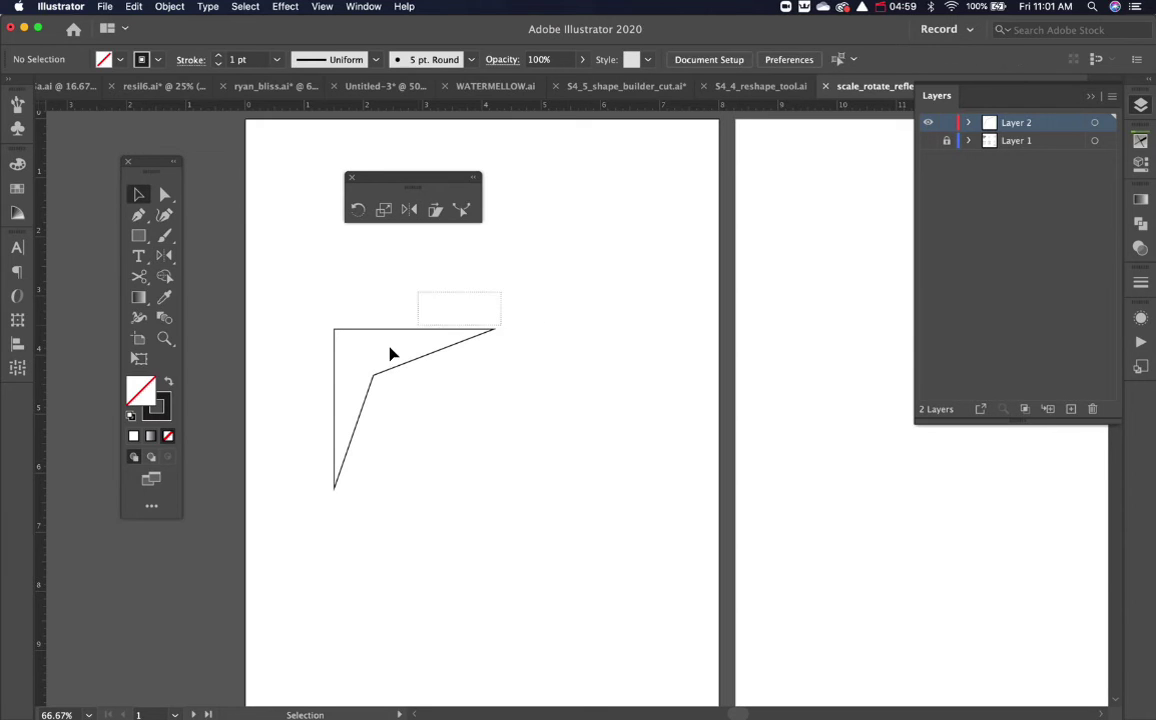
{"action": "key", "text": "super+z"}
{"action": "key", "text": "super+z"}
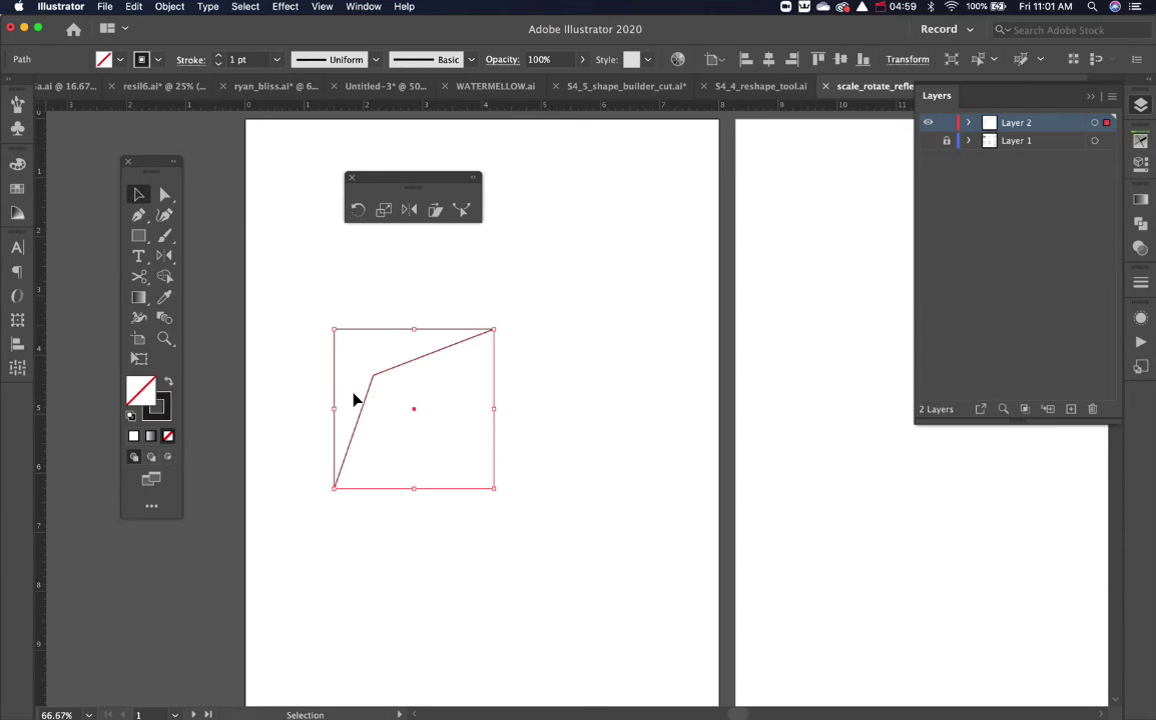
Step: Mirror a copy of the dented shape across a vertical axis through its inner corner
{"action": "left_click", "coordinate": [409, 209]}
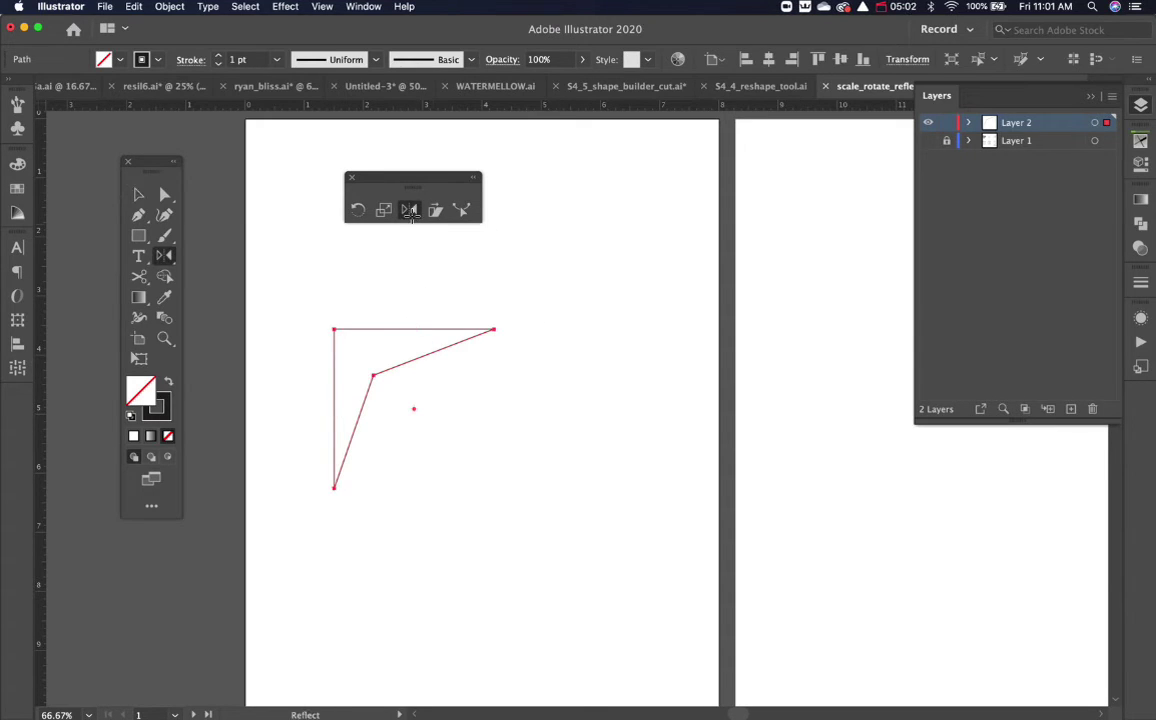
{"action": "left_click", "coordinate": [372, 375], "text": "alt"}
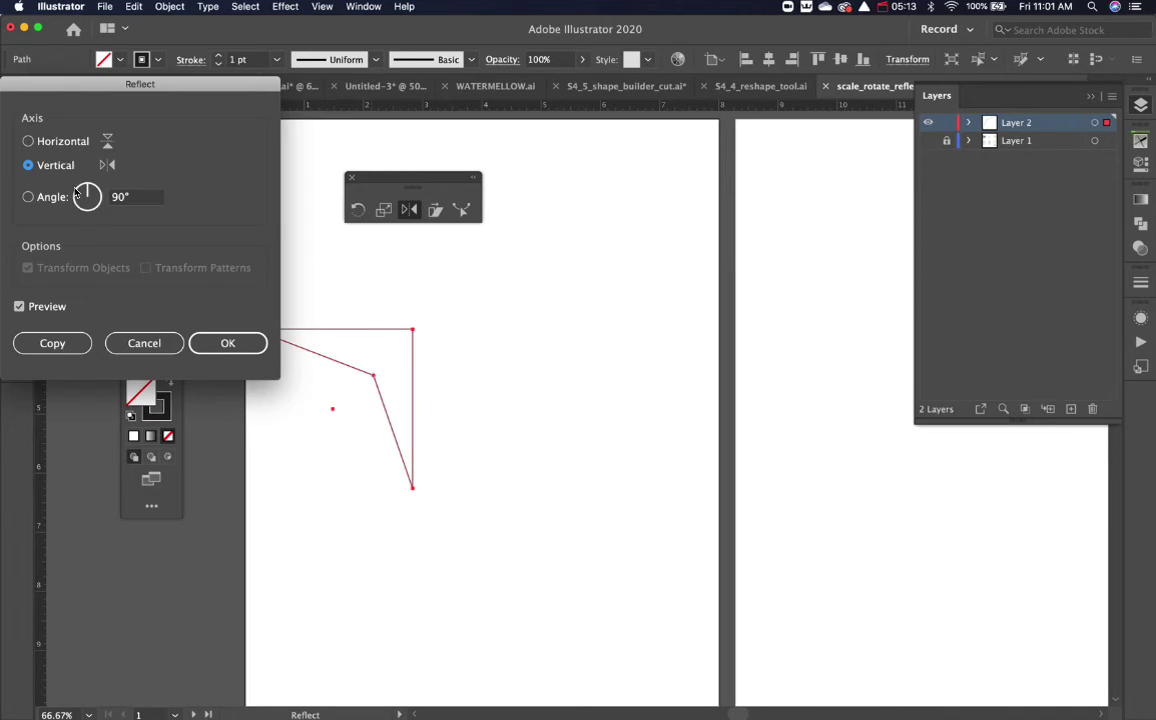
{"action": "left_click_drag", "start_coordinate": [68, 91], "coordinate": [590, 208]}
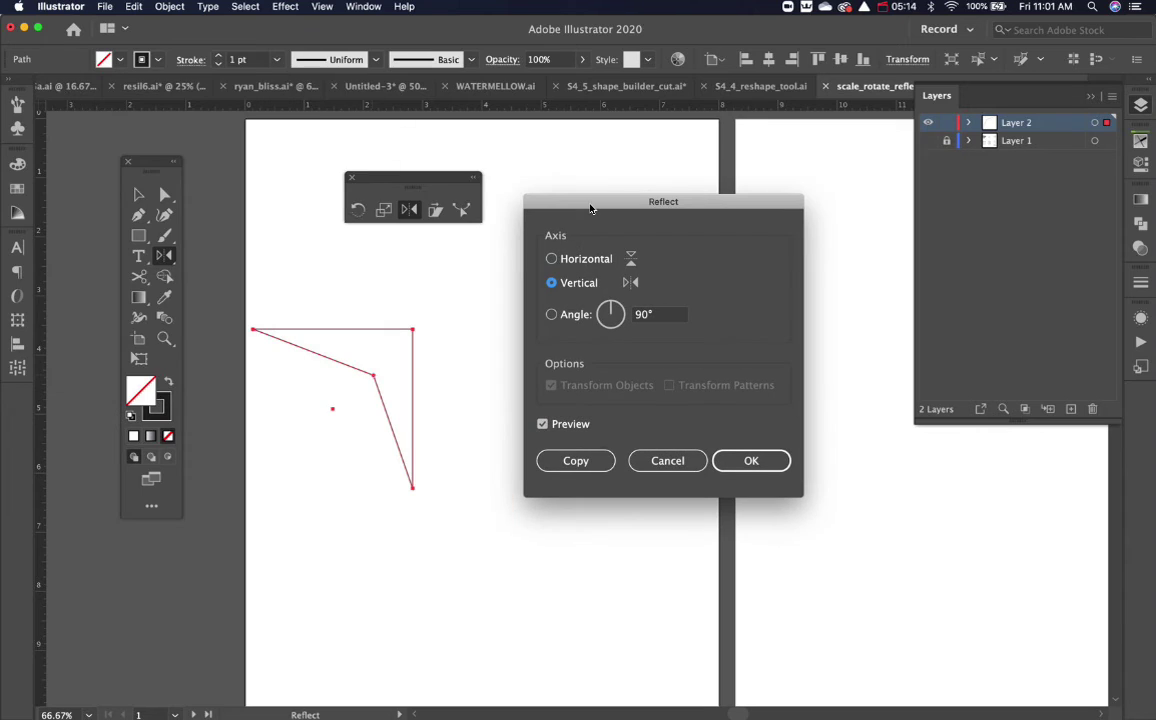
{"action": "left_click", "coordinate": [552, 258]}
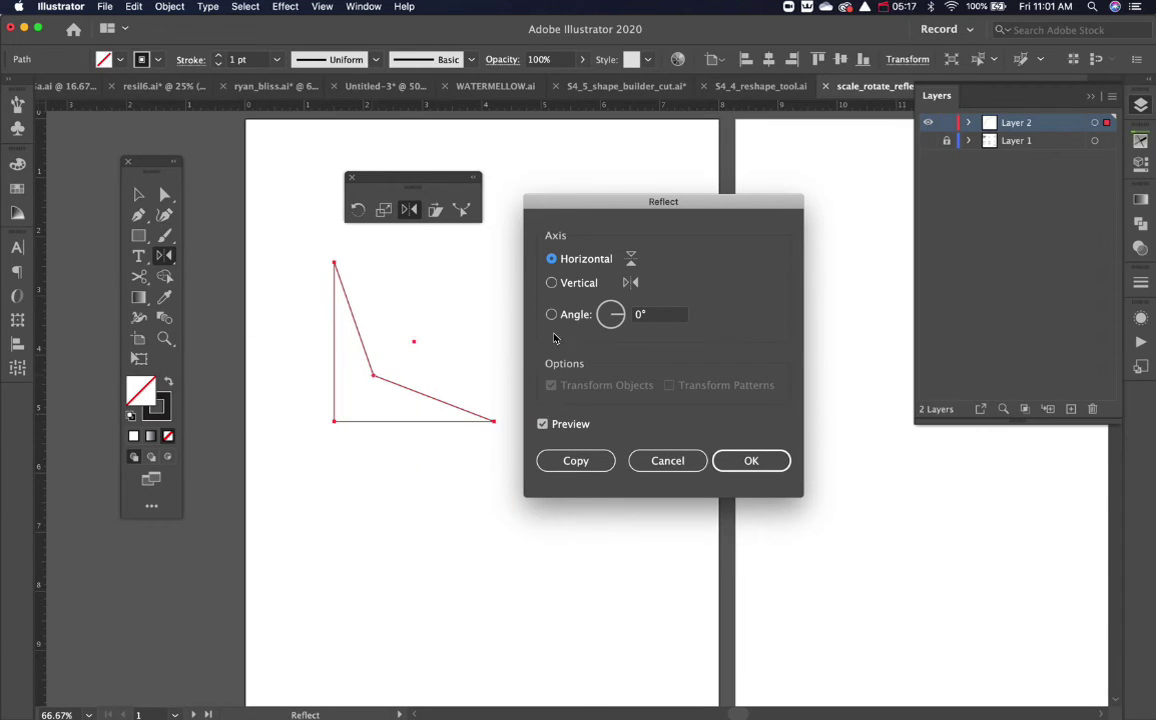
{"action": "left_click", "coordinate": [552, 283]}
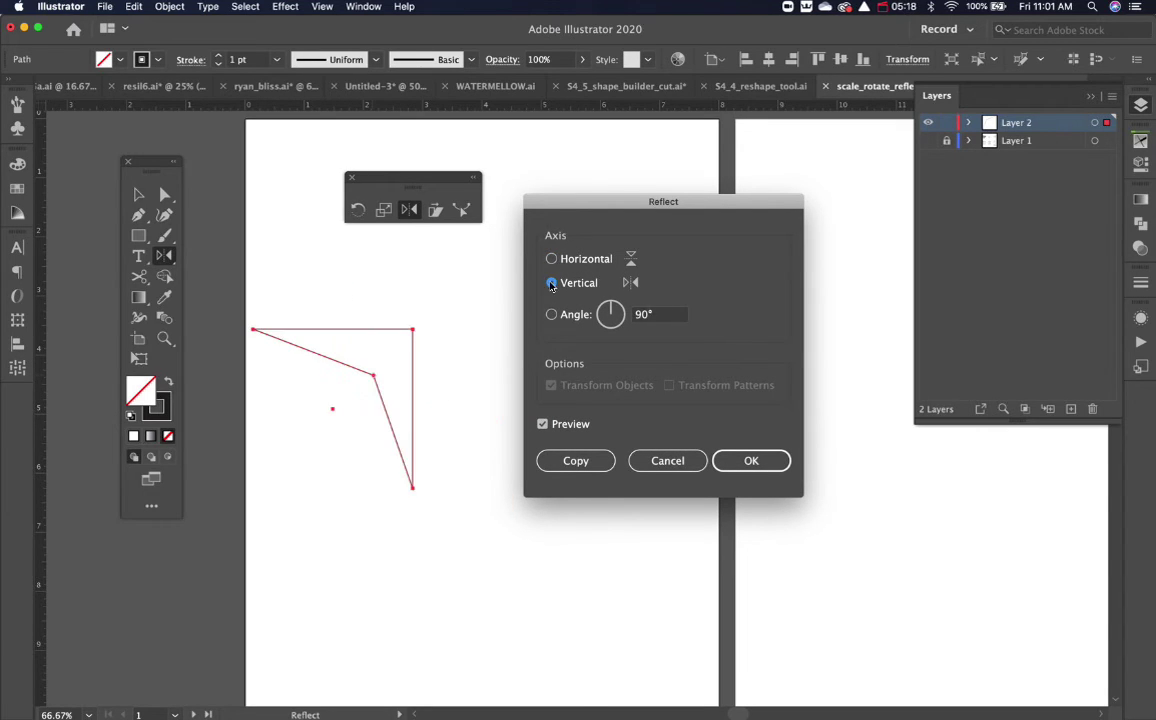
{"action": "left_click", "coordinate": [576, 461]}
{"action": "left_click", "coordinate": [562, 492], "text": "super"}
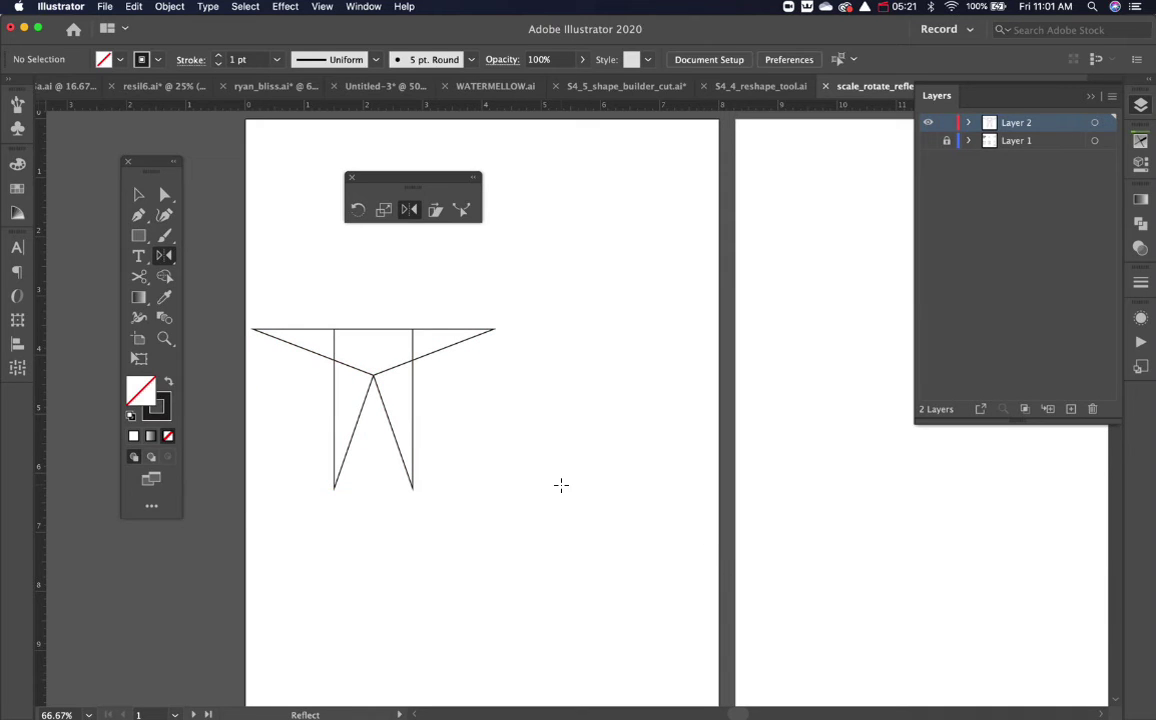
{"action": "key", "text": "v"}
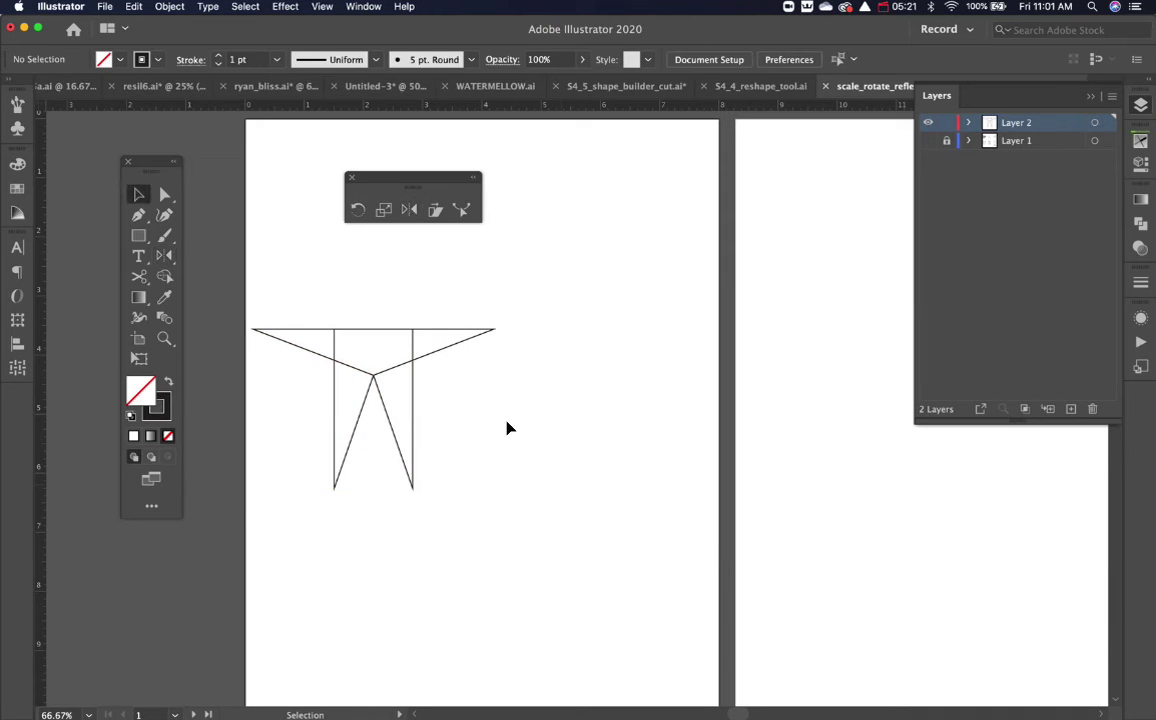
{"action": "left_click", "coordinate": [413, 446]}
Step: Delete the leftover paths, then draw a square and delete it again
{"action": "key", "text": "Delete"}
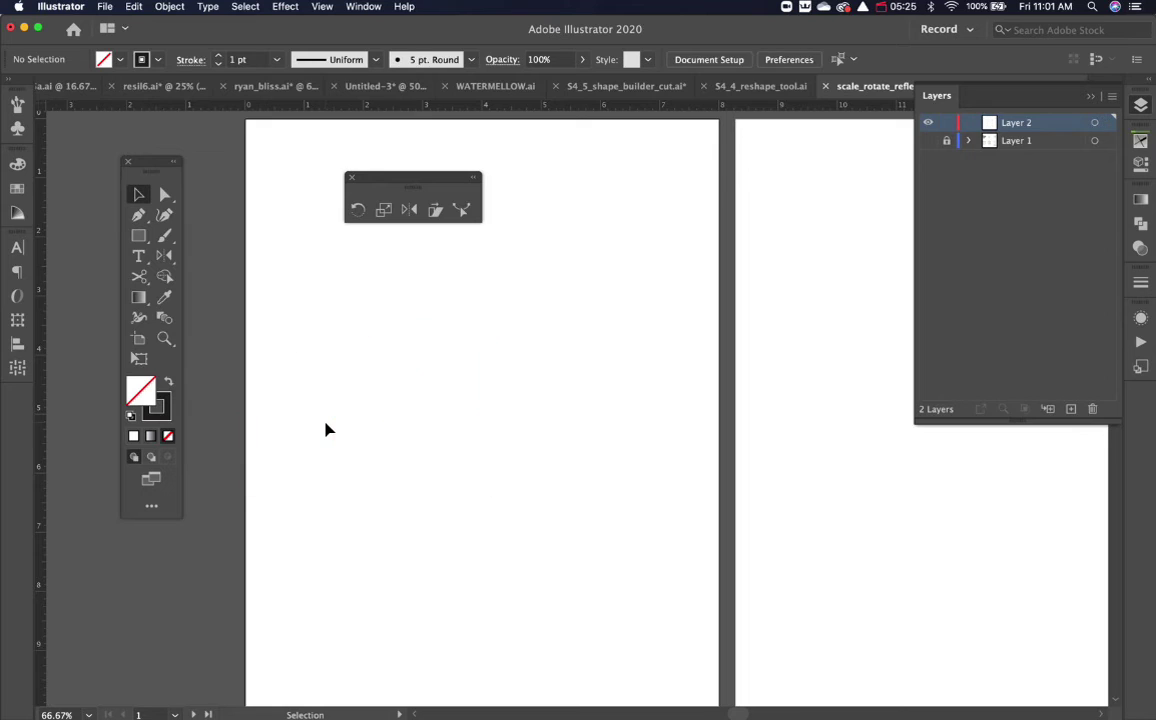
{"action": "key", "text": "m"}
{"action": "left_click_drag", "start_coordinate": [291, 327], "coordinate": [452, 485]}
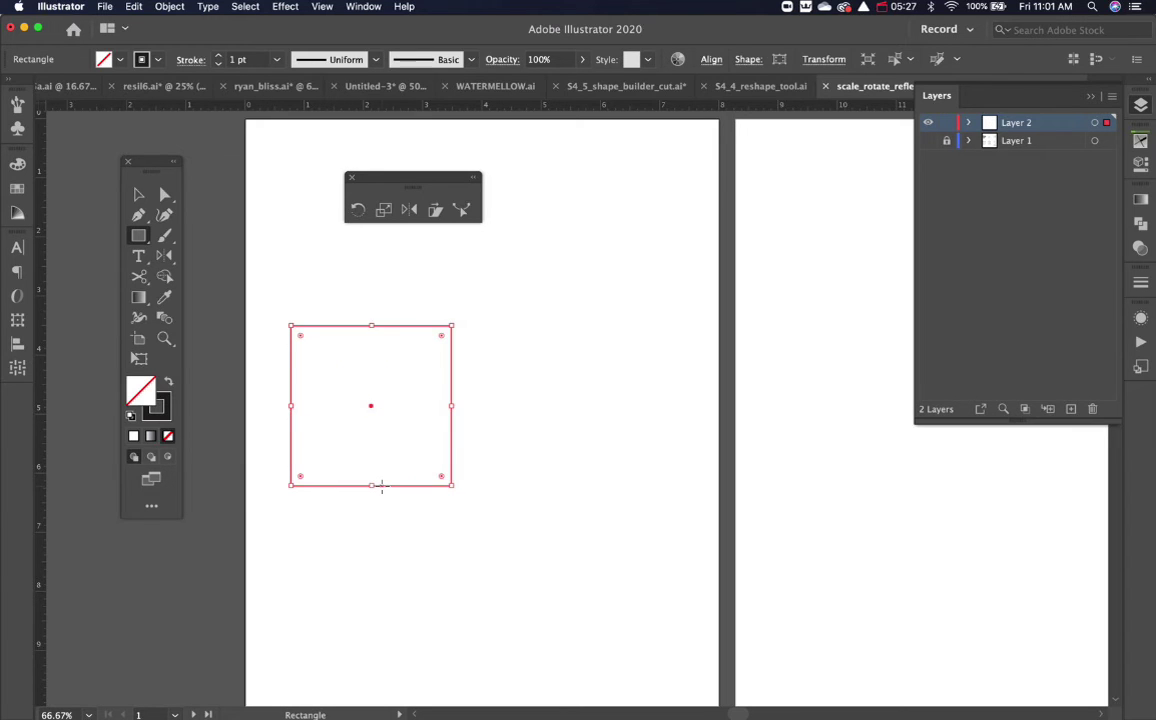
{"action": "left_click", "coordinate": [409, 209]}
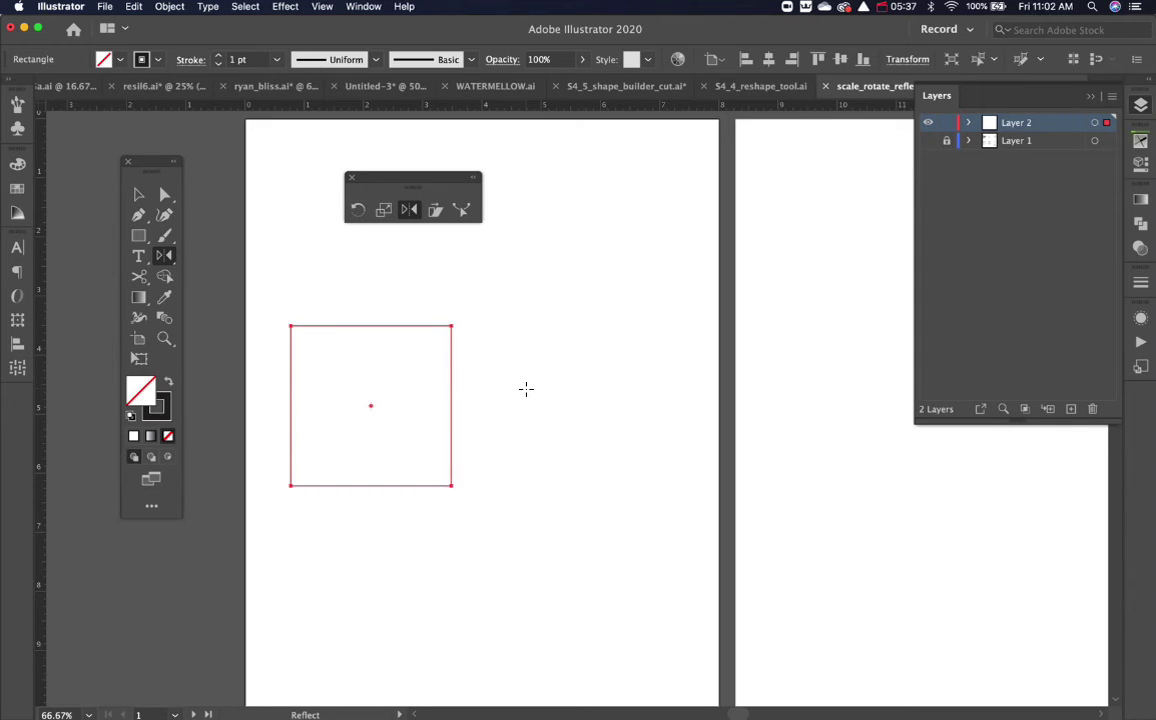
{"action": "key", "text": "Delete"}
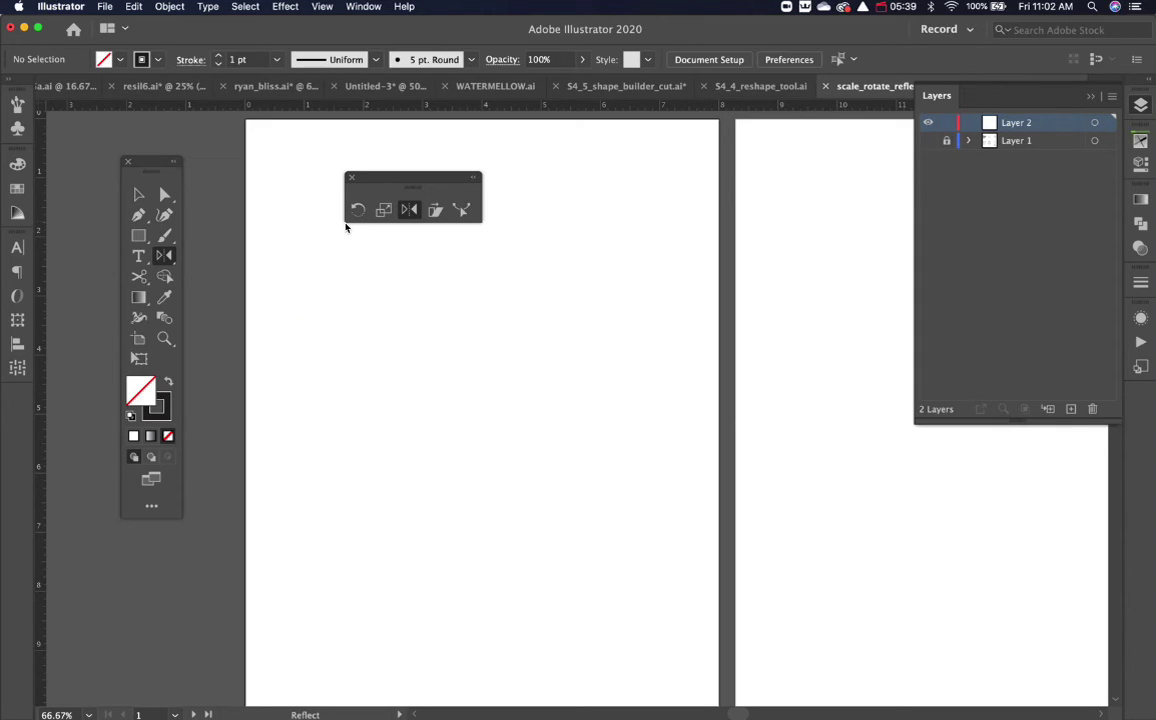
Step: Draw a circle and delete its right anchor, leaving a left-facing half arc
{"action": "key", "text": "l"}
{"action": "left_click_drag", "start_coordinate": [306, 313], "coordinate": [443, 470]}
{"action": "key", "text": "a"}
{"action": "left_click_drag", "start_coordinate": [480, 350], "coordinate": [434, 498]}
{"action": "key", "text": "Delete"}
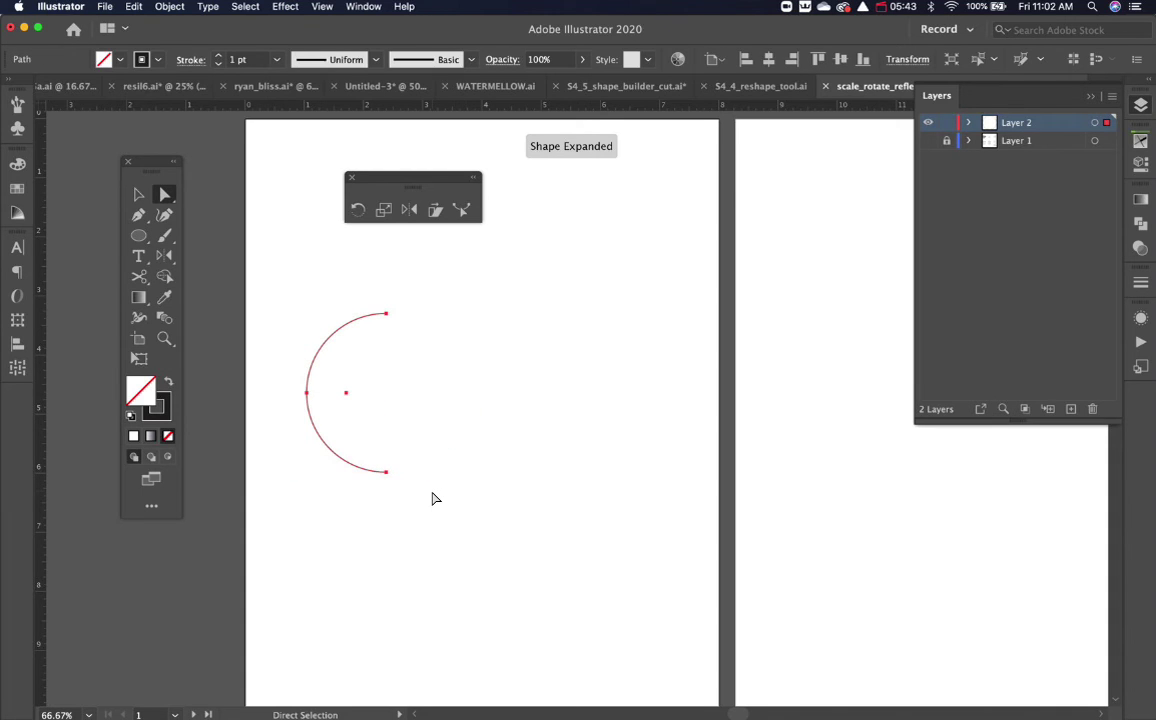
{"action": "left_click", "coordinate": [432, 498]}
{"action": "key", "text": "v"}
{"action": "left_click", "coordinate": [349, 469]}
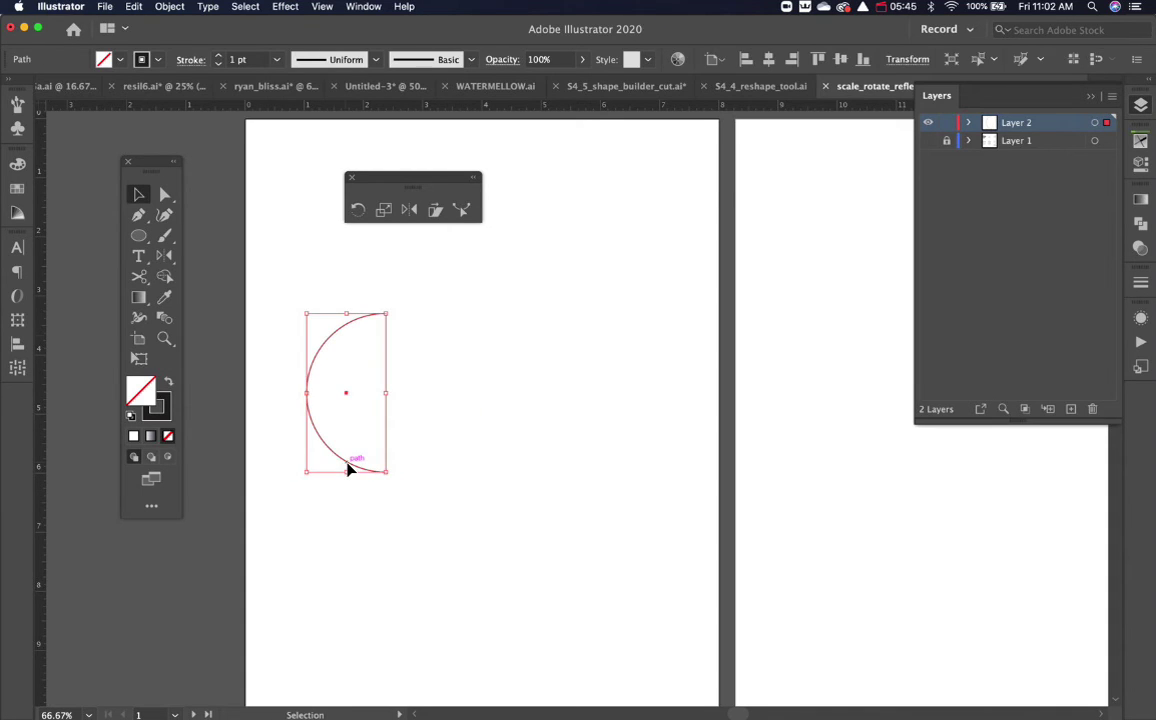
Step: Try mirroring the arc with the Reflect tool, undo it, and cancel the Reflect options
{"action": "left_click", "coordinate": [409, 210]}
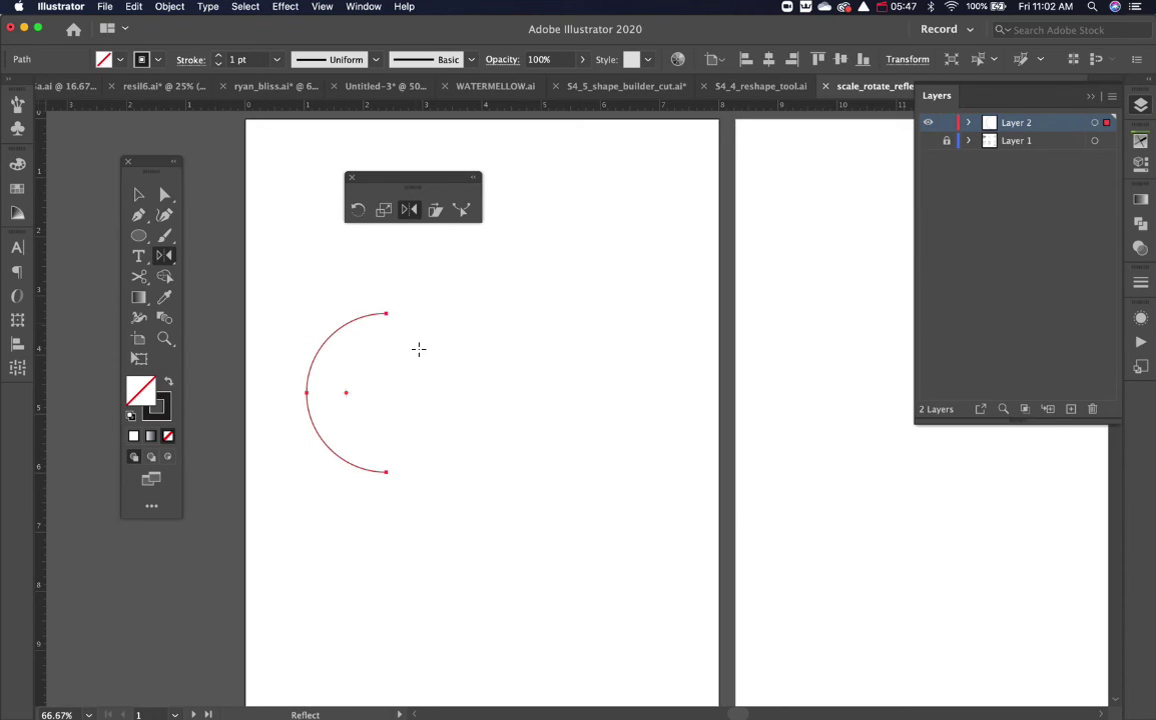
{"action": "left_click_drag", "start_coordinate": [418, 348], "coordinate": [351, 279]}
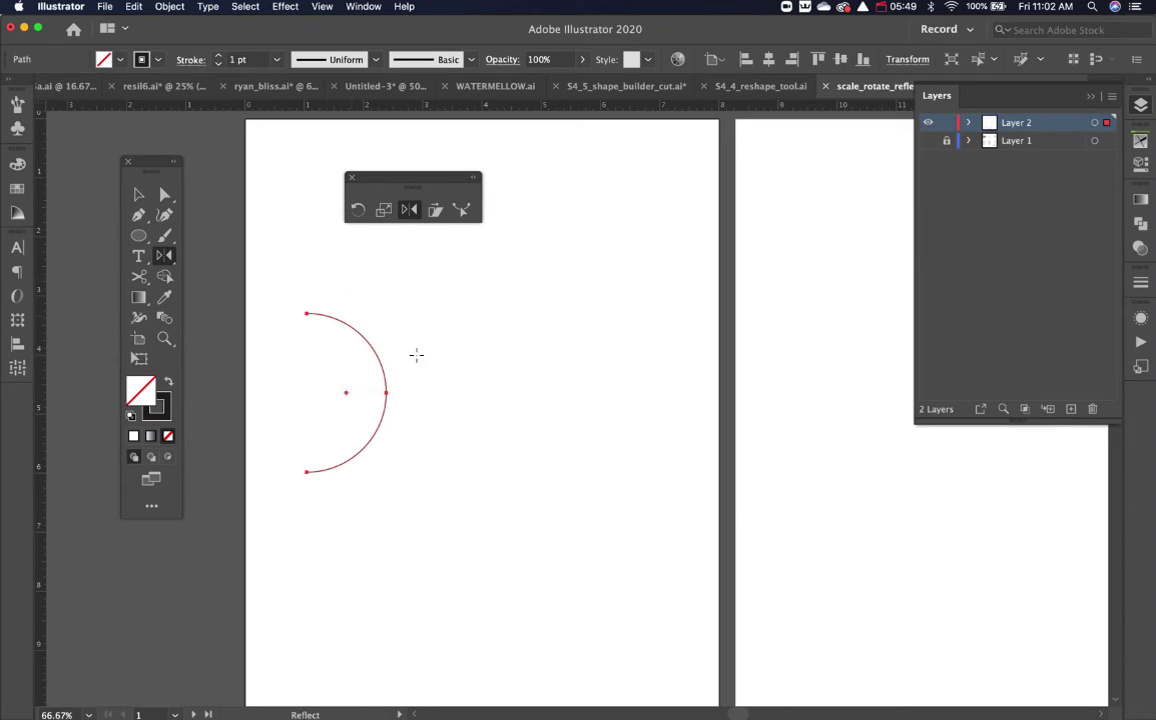
{"action": "key", "text": "super+z"}
{"action": "key", "text": "o"}
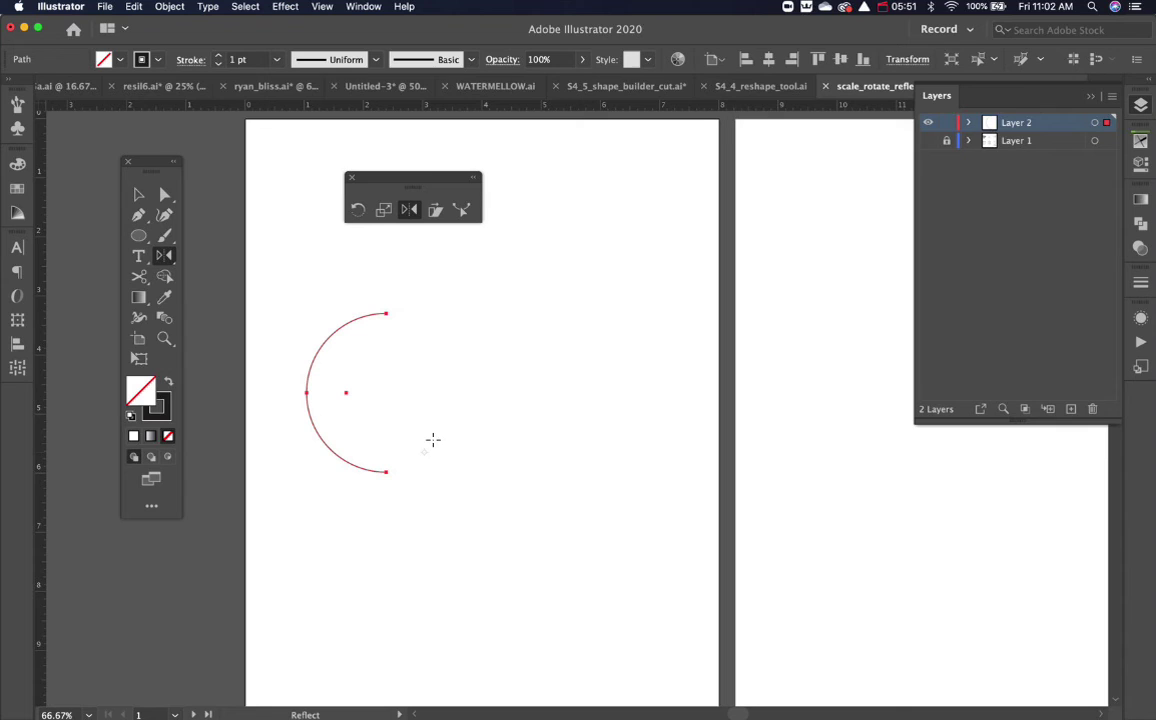
{"action": "left_click", "coordinate": [408, 316], "text": "alt"}
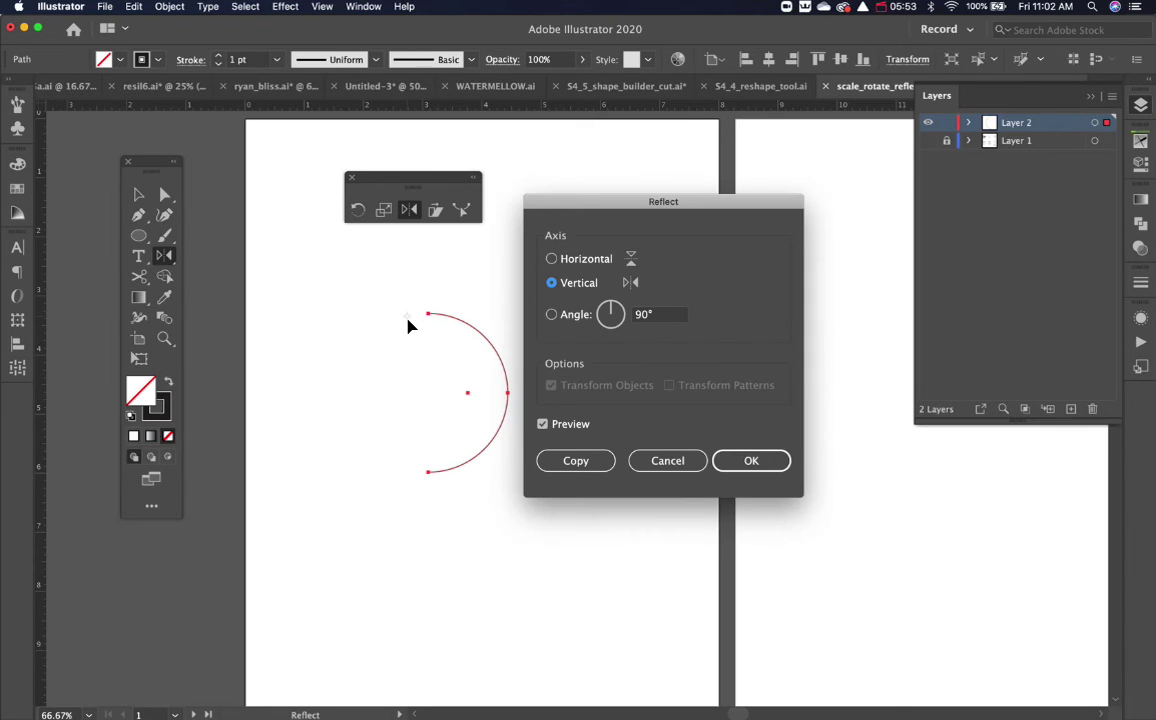
{"action": "left_click", "coordinate": [667, 460]}
Step: Reflect a copy of the arc to the right, then delete that copy, keeping the left arc
{"action": "left_click_drag", "start_coordinate": [382, 451], "coordinate": [407, 509]}
{"action": "key", "text": "super+shift+a"}
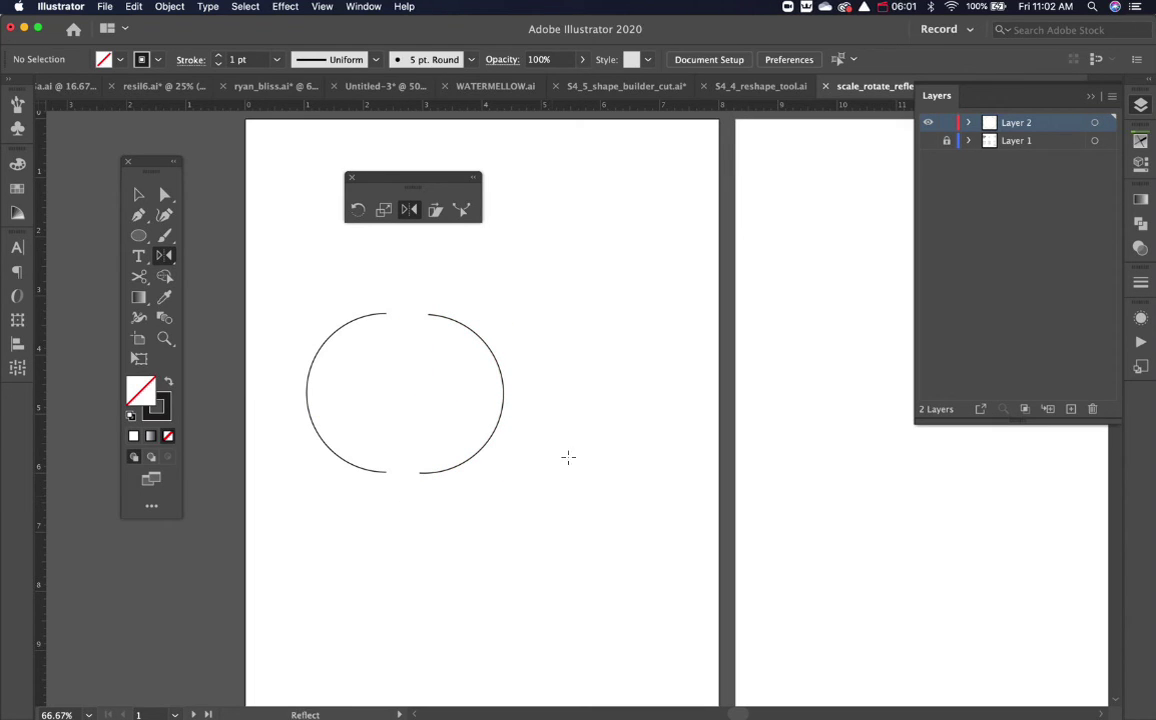
{"action": "key", "text": "v"}
{"action": "left_click_drag", "start_coordinate": [562, 361], "coordinate": [441, 431]}
{"action": "key", "text": "Delete"}
{"action": "left_click_drag", "start_coordinate": [266, 372], "coordinate": [350, 432]}
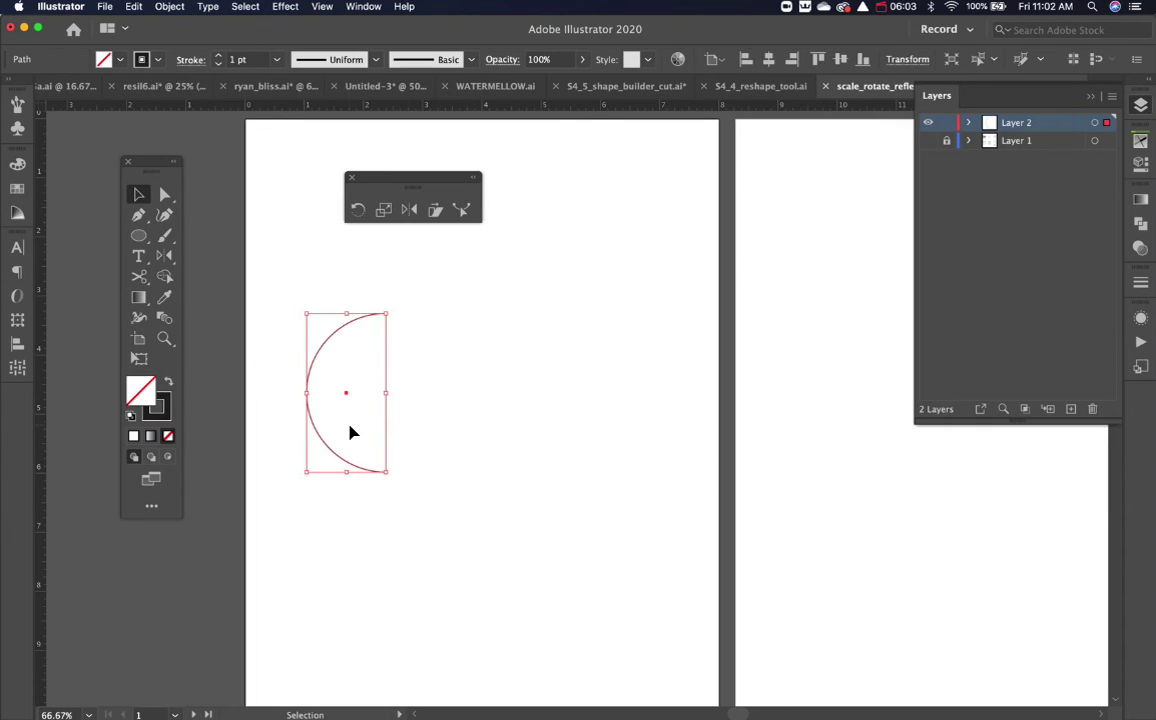
{"action": "left_click", "coordinate": [385, 210]}
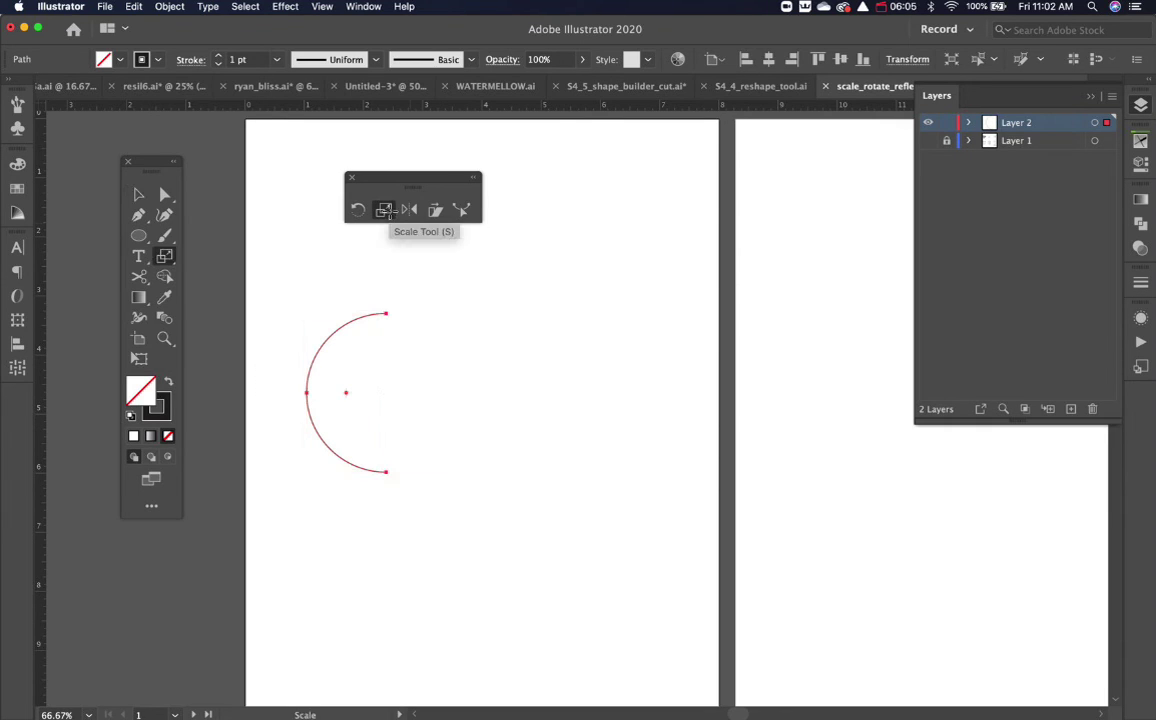
{"action": "key", "text": "o"}
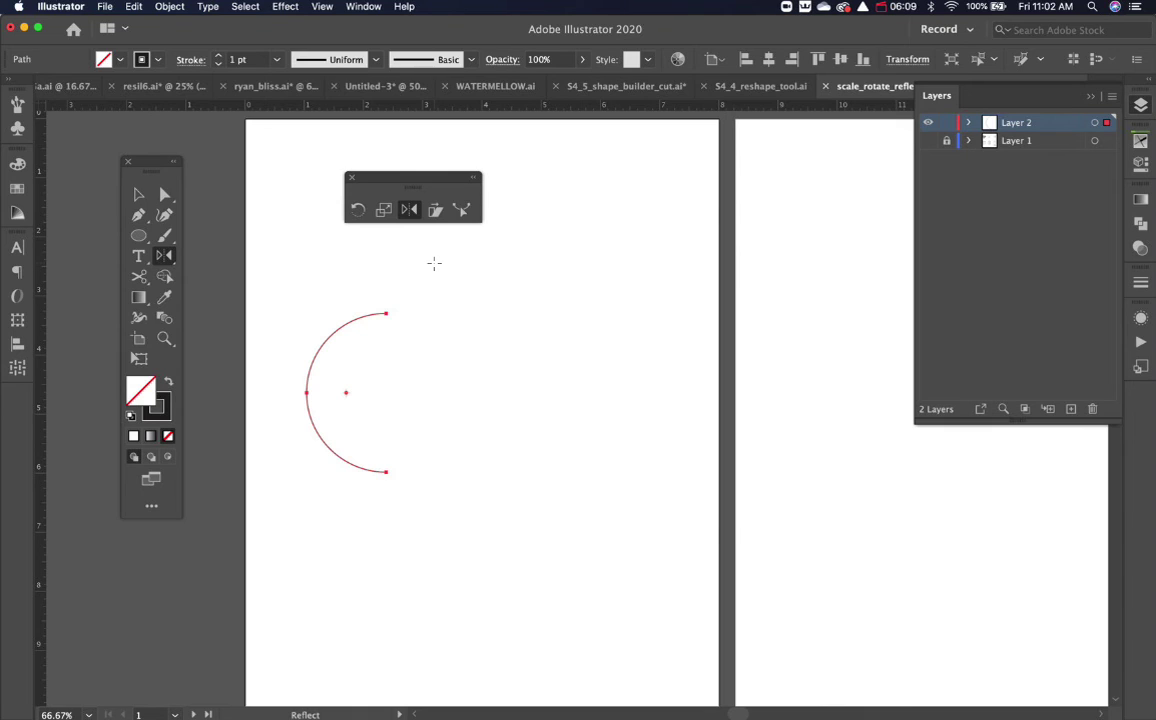
{"action": "key", "text": "Return"}
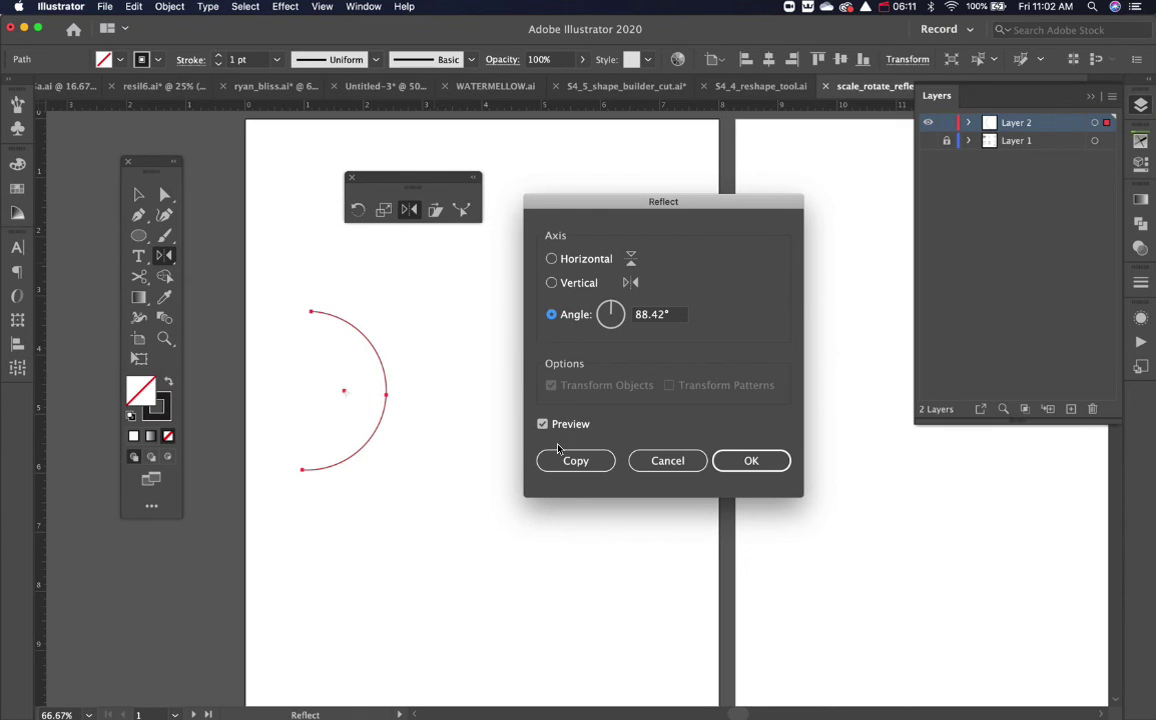
{"action": "left_click", "coordinate": [551, 283]}
{"action": "left_click", "coordinate": [574, 462]}
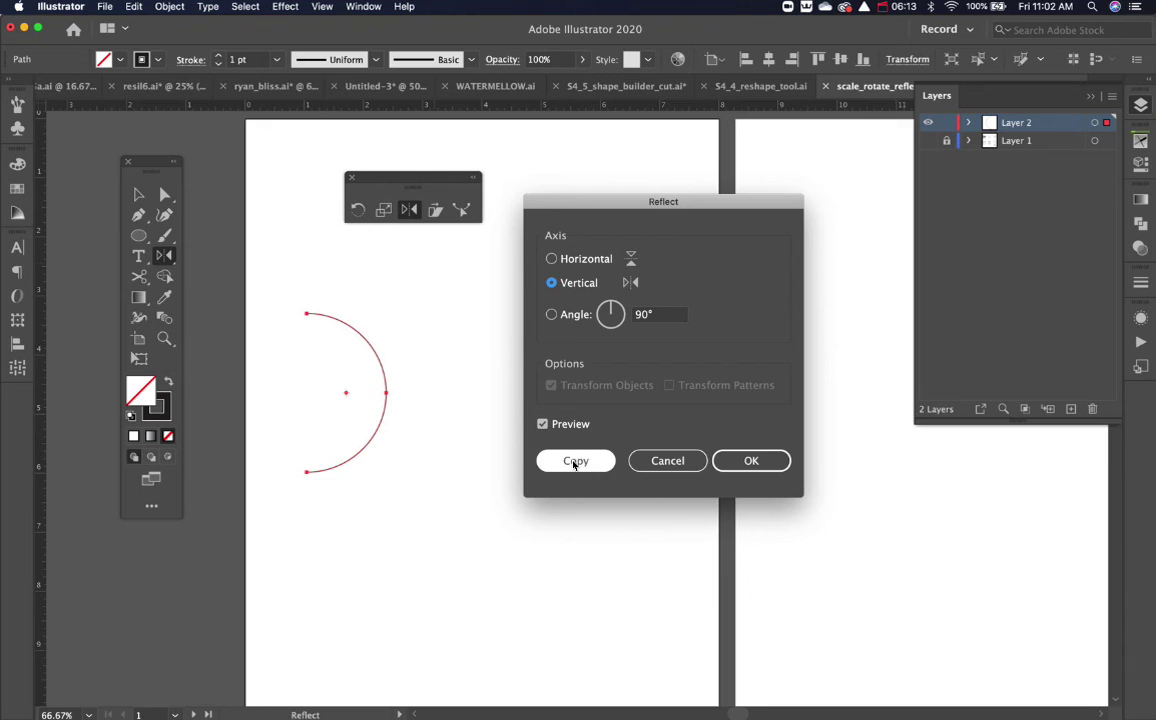
{"action": "left_click", "coordinate": [549, 475], "text": "super"}
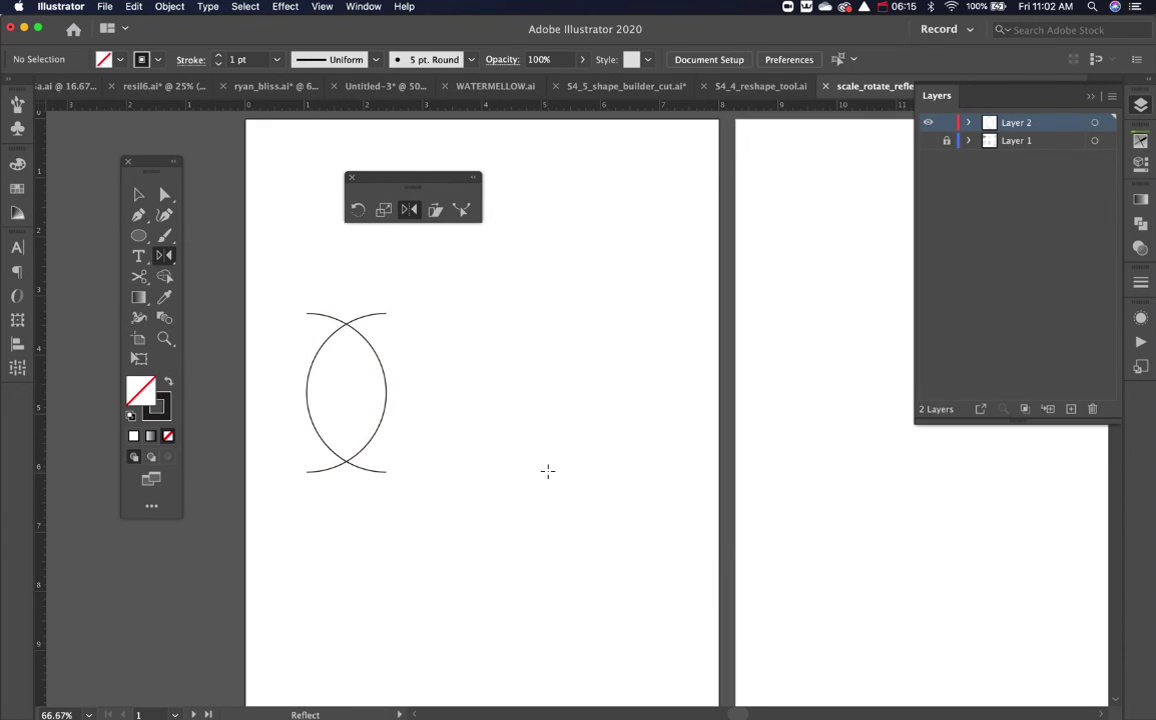
{"action": "key", "text": "v"}
{"action": "left_click", "coordinate": [385, 378]}
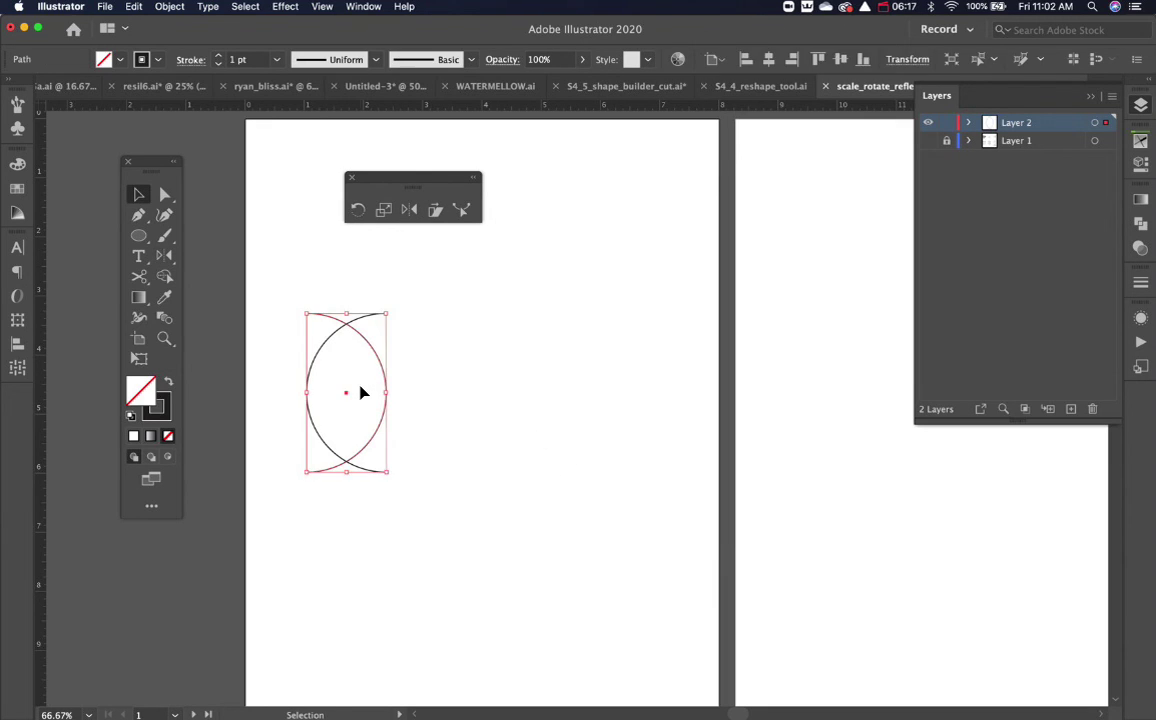
{"action": "key", "text": "Delete"}
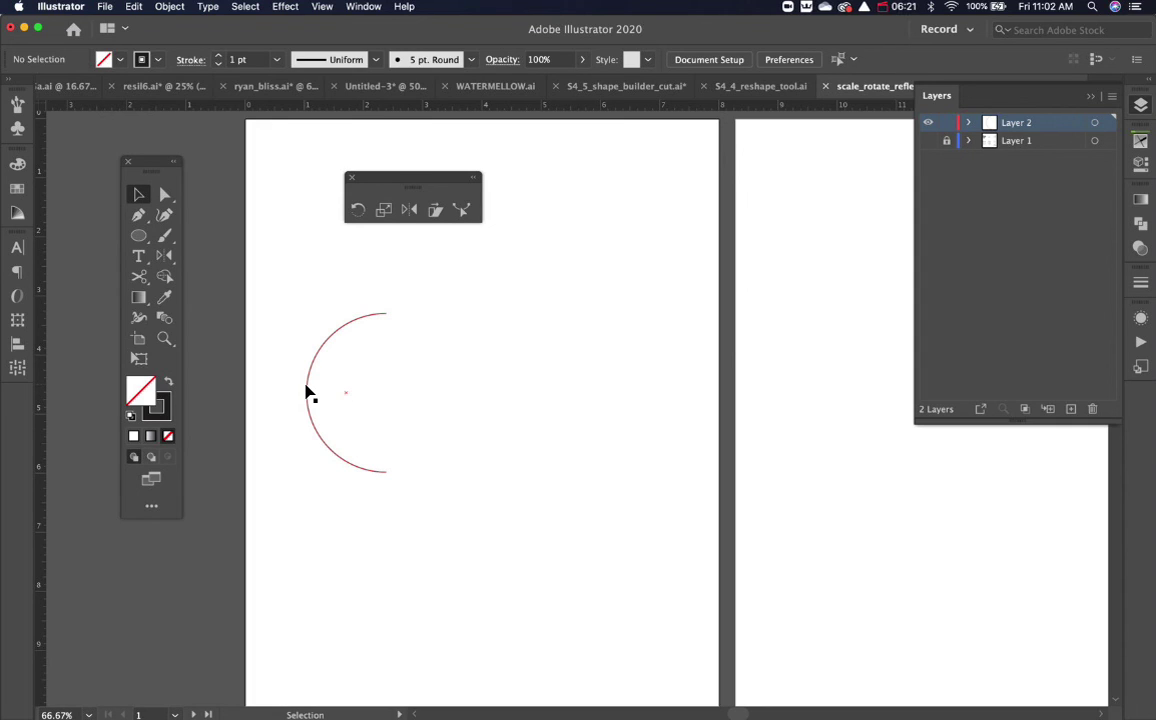
Step: Draw a straight vertical line to the right of the arc
{"action": "key", "text": "backslash"}
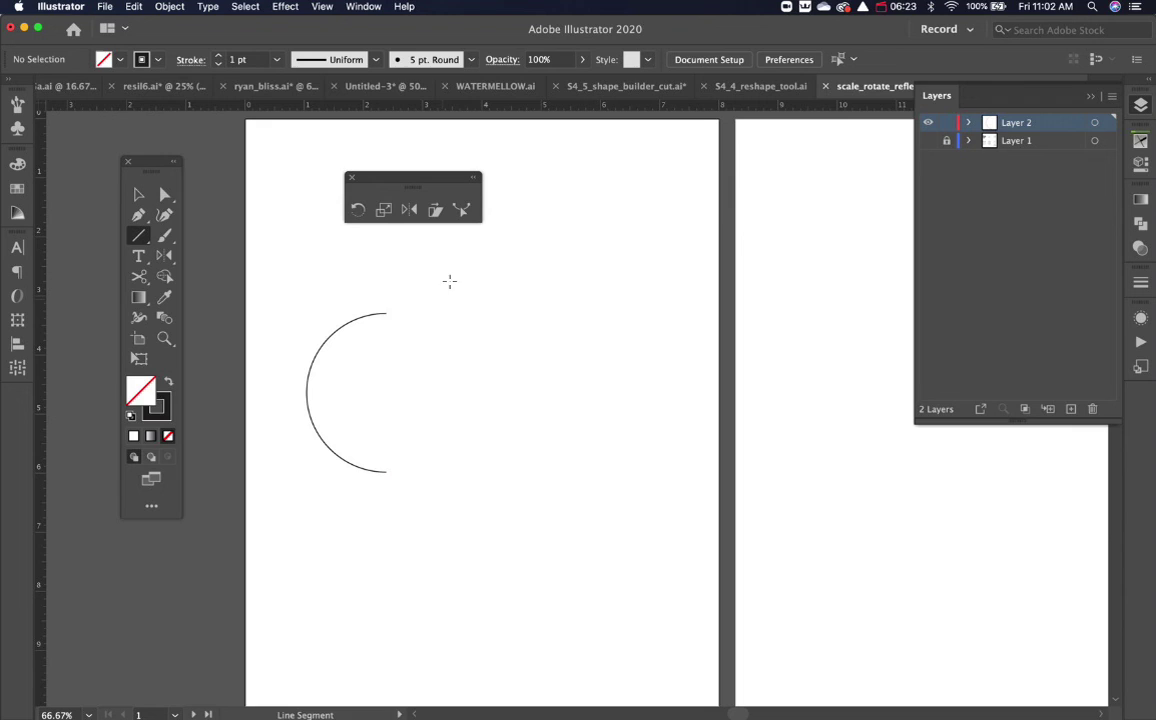
{"action": "left_click_drag", "start_coordinate": [433, 246], "coordinate": [433, 585]}
{"action": "left_click", "coordinate": [500, 551], "text": "super"}
Step: Reflect a copy of the arc vertically across the line, so it faces right
{"action": "key", "text": "v"}
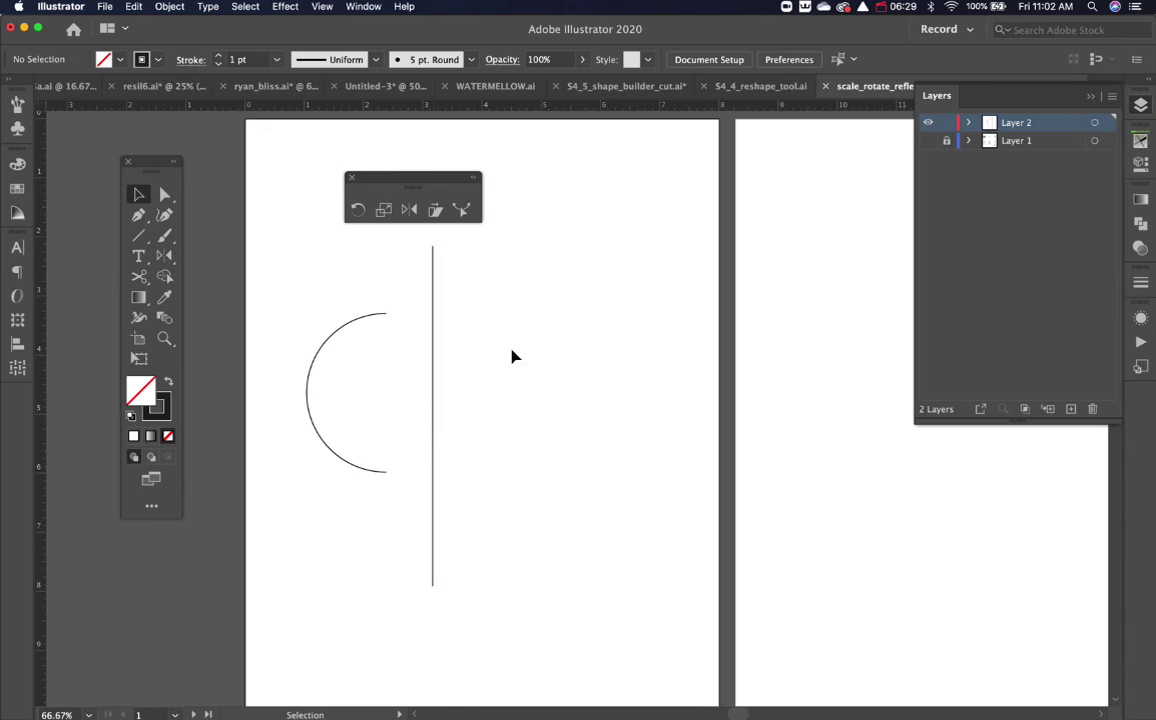
{"action": "left_click", "coordinate": [307, 401]}
{"action": "left_click", "coordinate": [307, 400]}
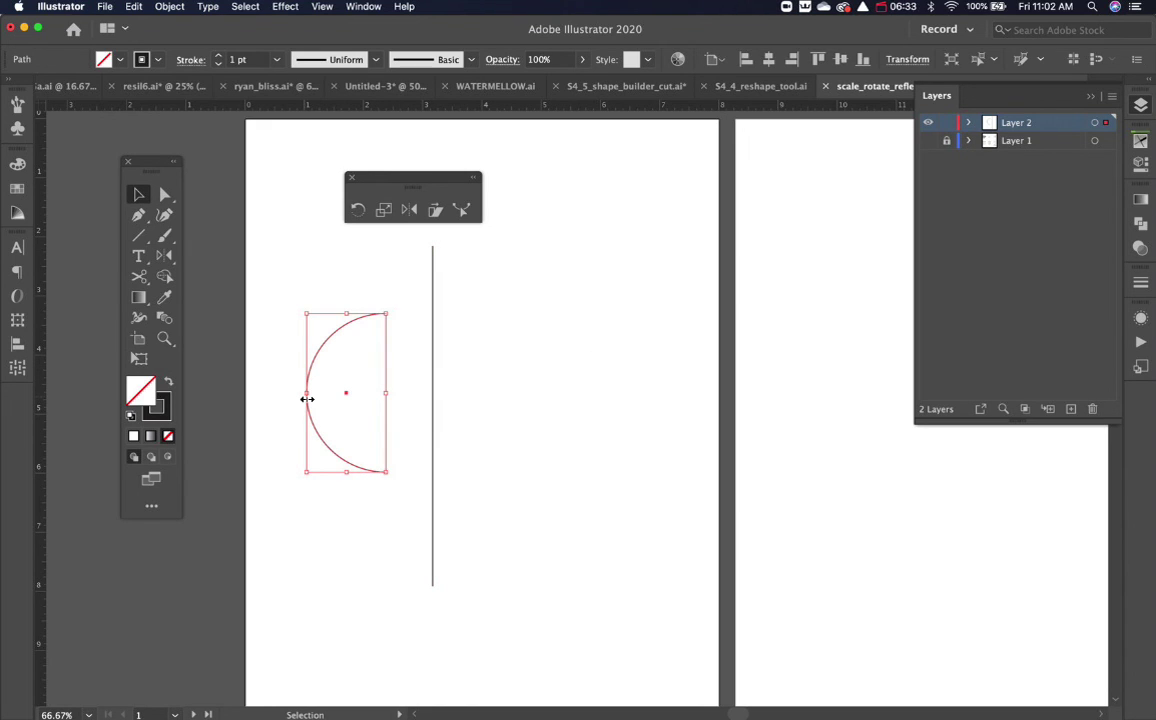
{"action": "left_click", "coordinate": [409, 209]}
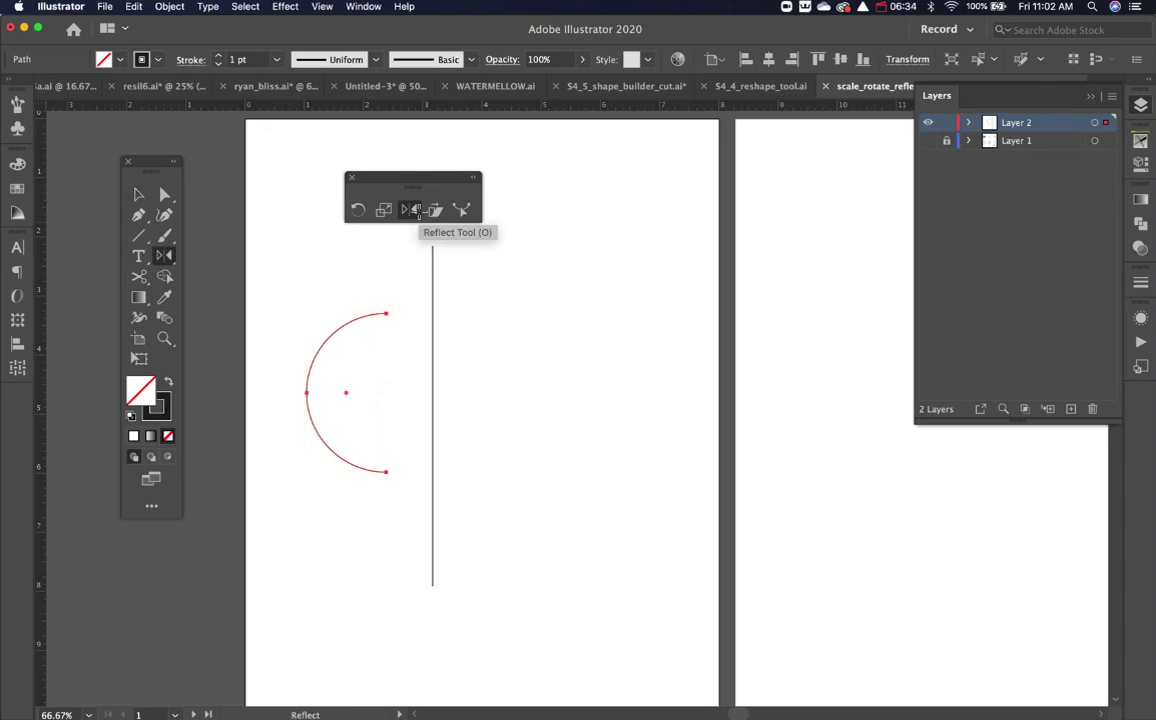
{"action": "left_click", "coordinate": [432, 392], "text": "alt"}
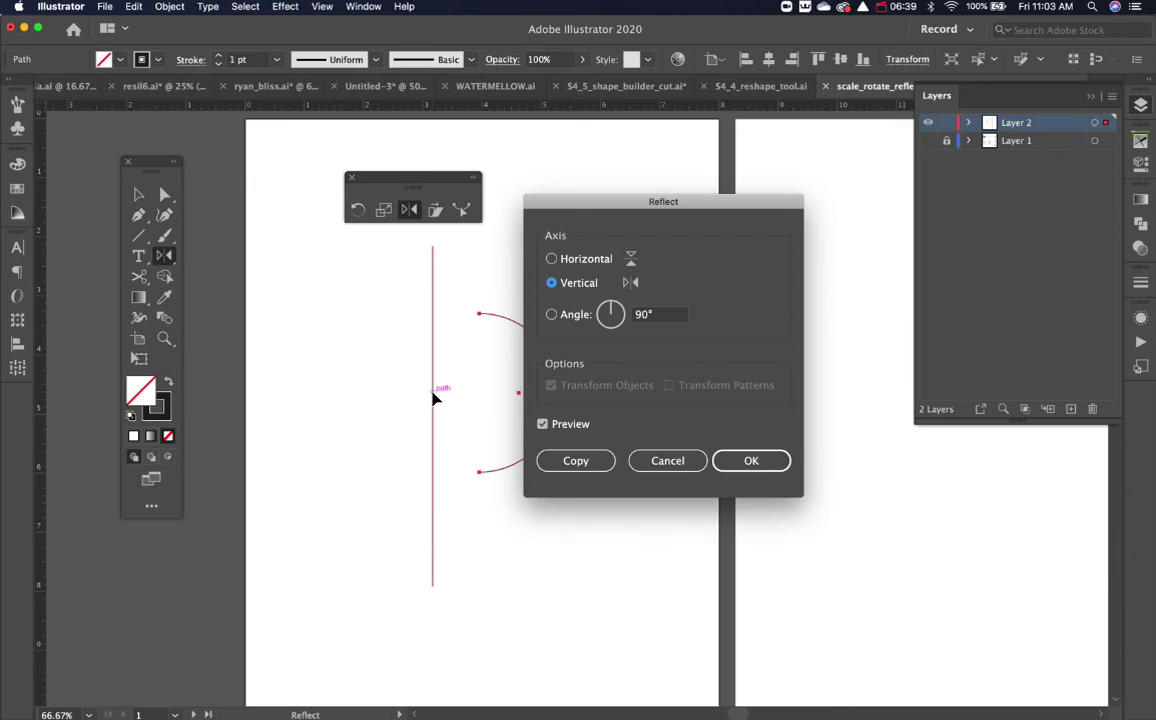
{"action": "left_click", "coordinate": [580, 463]}
{"action": "left_click", "coordinate": [586, 548], "text": "super"}
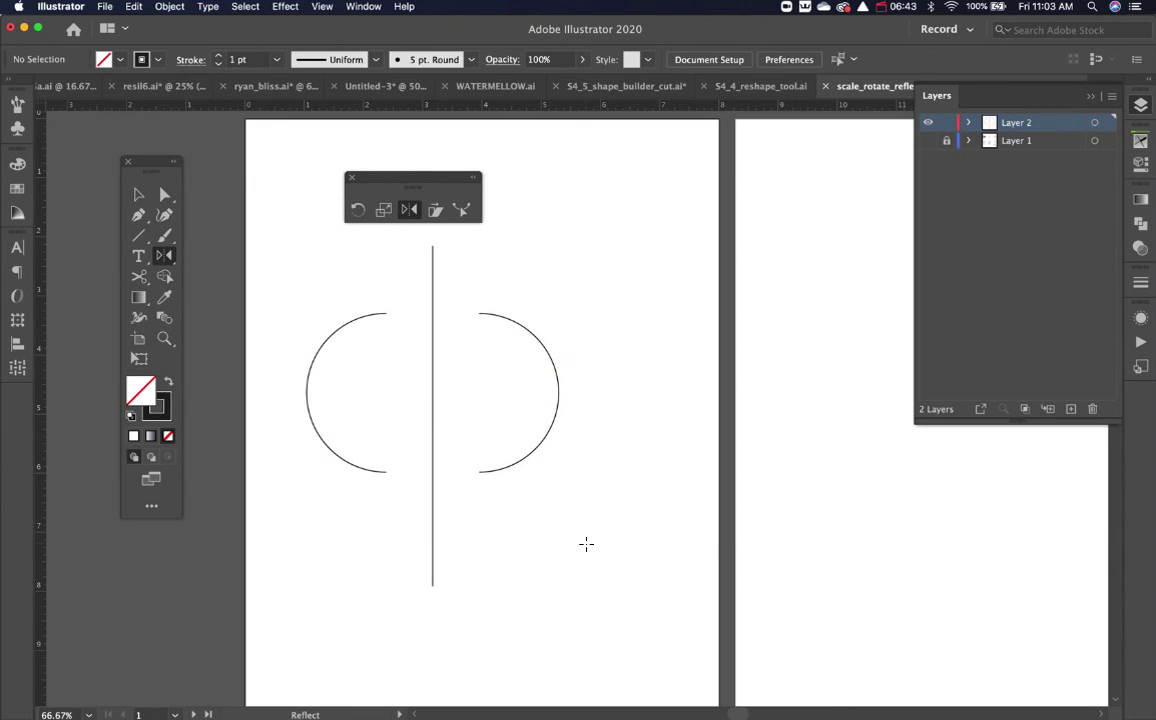